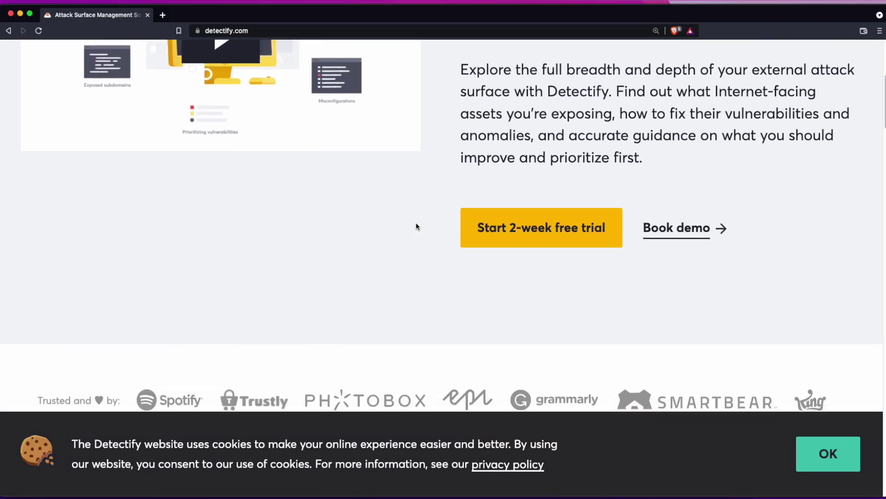
scroll(416, 227, "down", 2)
scroll(416, 226, "down", 1)
scroll(416, 227, "down", 1)
scroll(416, 226, "down", 2)
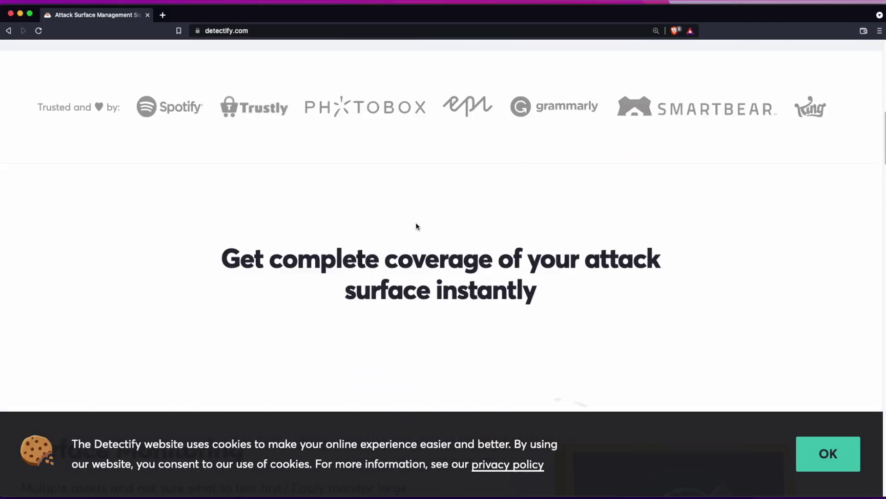
scroll(416, 227, "down", 2)
scroll(416, 226, "down", 2)
scroll(415, 227, "down", 2)
scroll(416, 226, "down", 2)
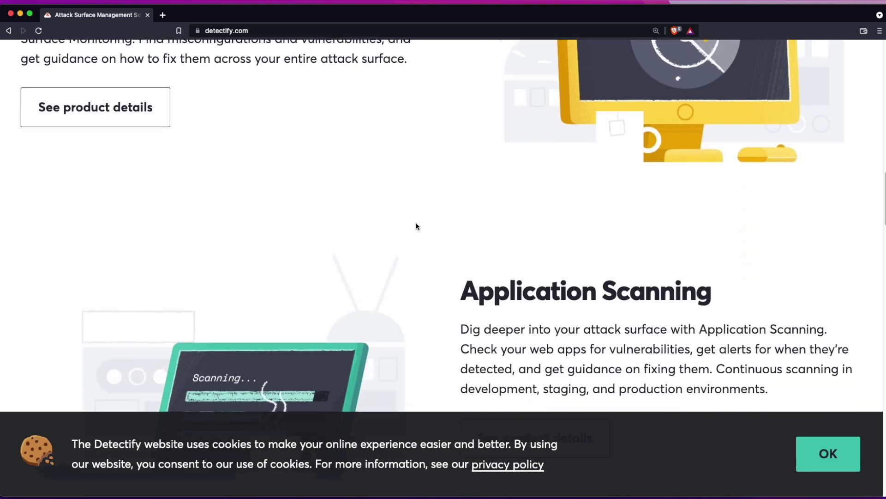
scroll(416, 226, "down", 2)
scroll(416, 226, "down", 1)
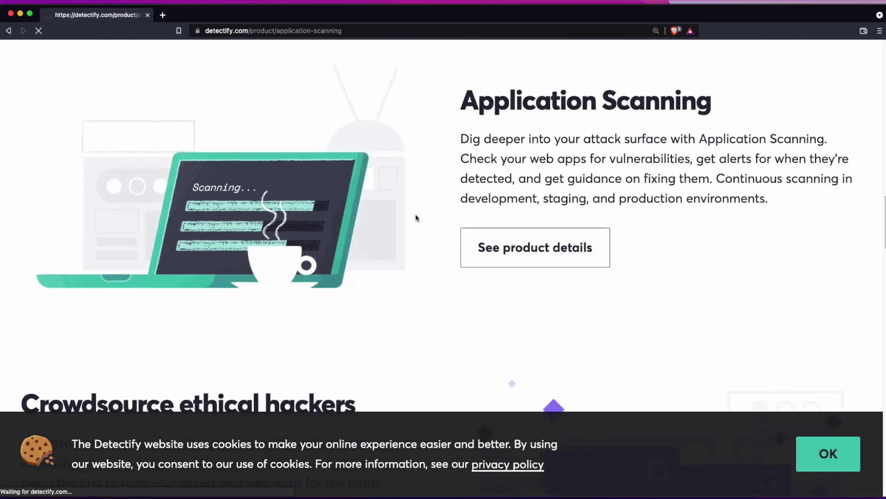
scroll(416, 218, "down", 1)
scroll(417, 218, "down", 2)
scroll(418, 216, "down", 1)
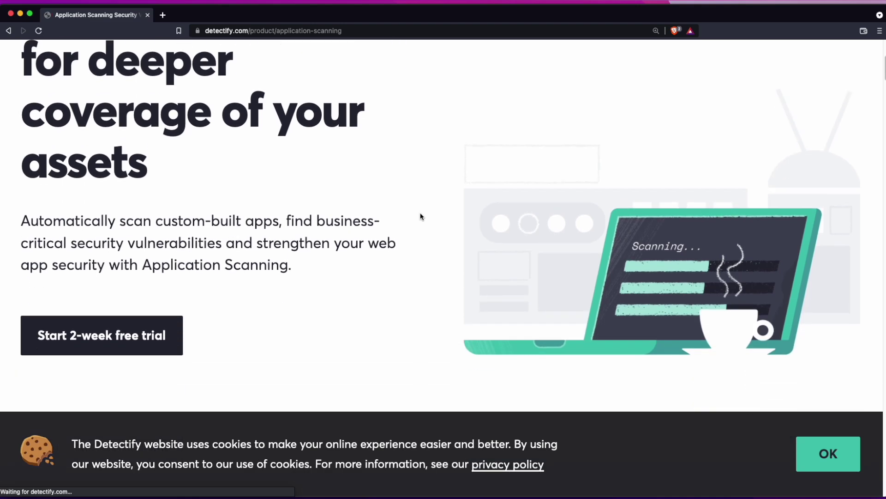
scroll(420, 216, "down", 2)
scroll(420, 216, "down", 3)
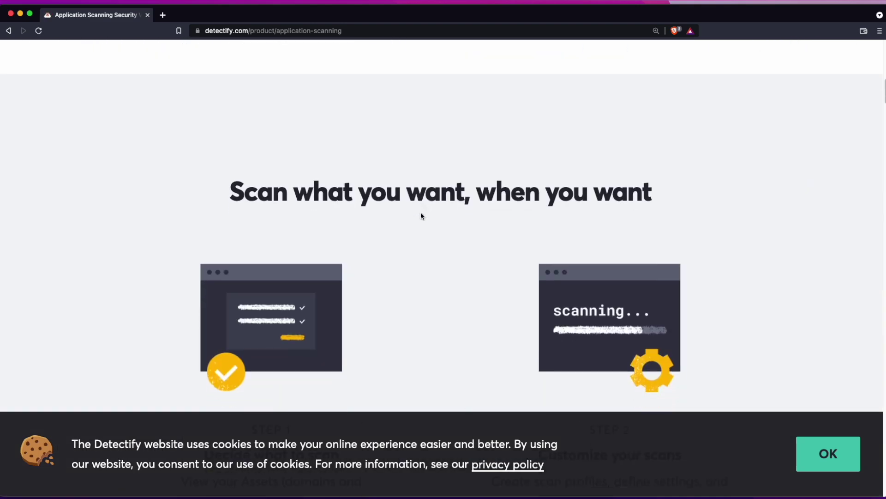
scroll(420, 216, "down", 1)
scroll(421, 216, "down", 3)
scroll(420, 216, "down", 2)
scroll(420, 217, "down", 3)
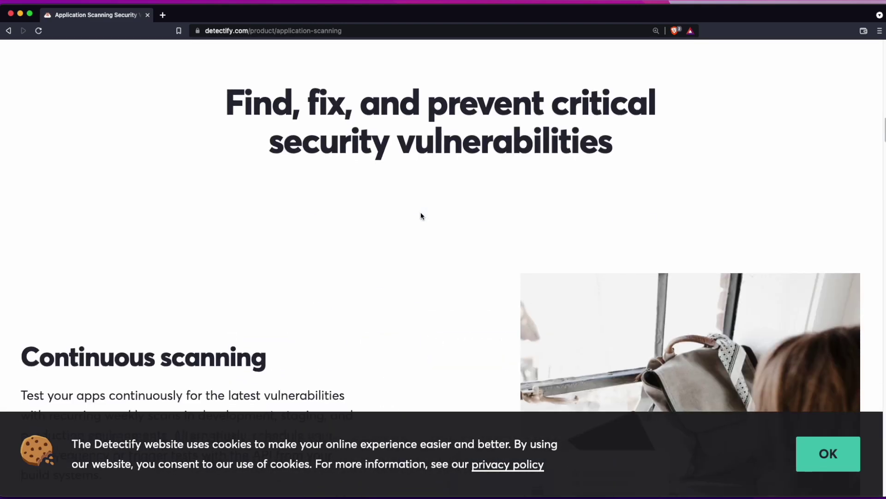
scroll(423, 215, "down", 3)
scroll(423, 213, "down", 4)
scroll(429, 213, "down", 1)
scroll(428, 212, "down", 4)
scroll(429, 213, "down", 3)
scroll(429, 212, "down", 4)
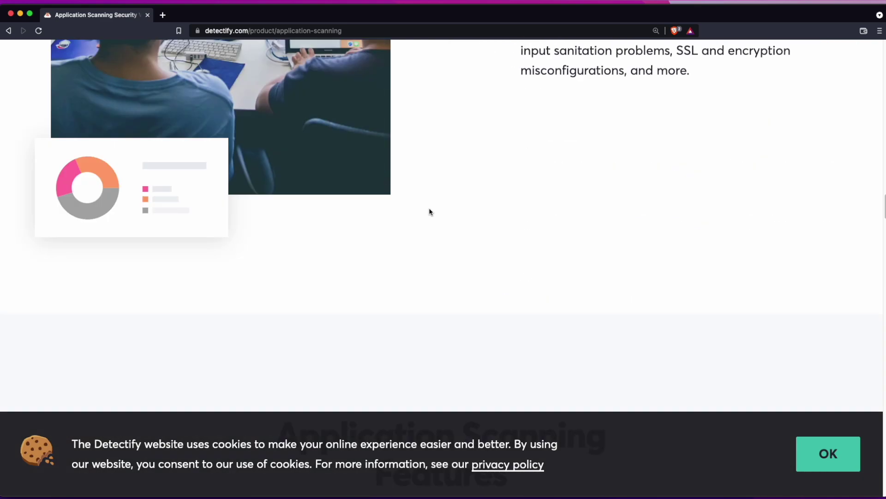
scroll(429, 212, "down", 4)
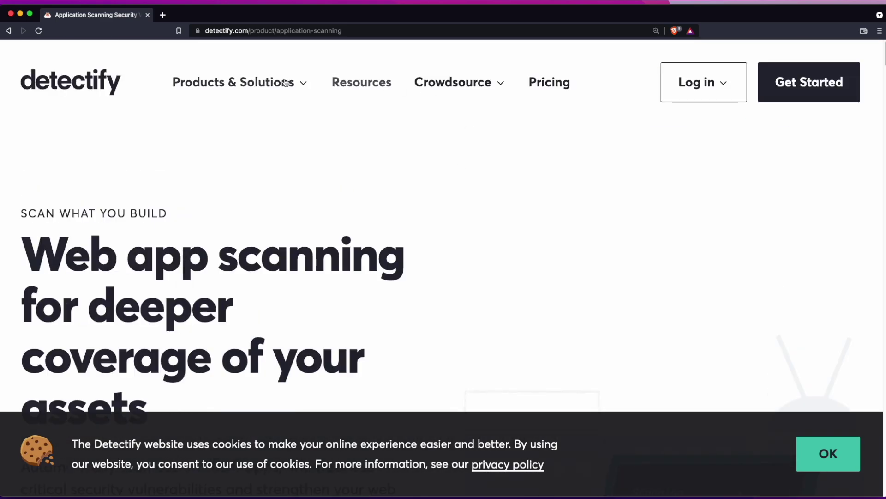
Step: Visit Detectify's Surface Monitoring page, then load detectify.com/hakluke and highlight its podcast offer heading
left_click(269, 82)
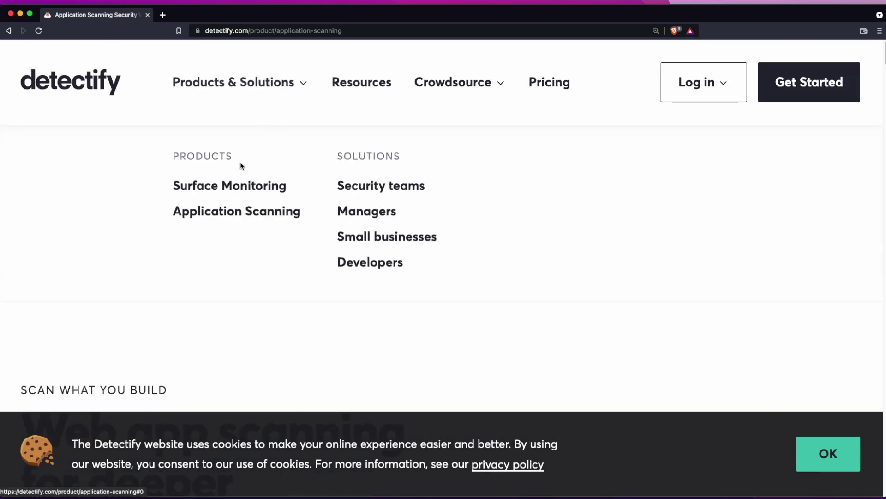
left_click(257, 187)
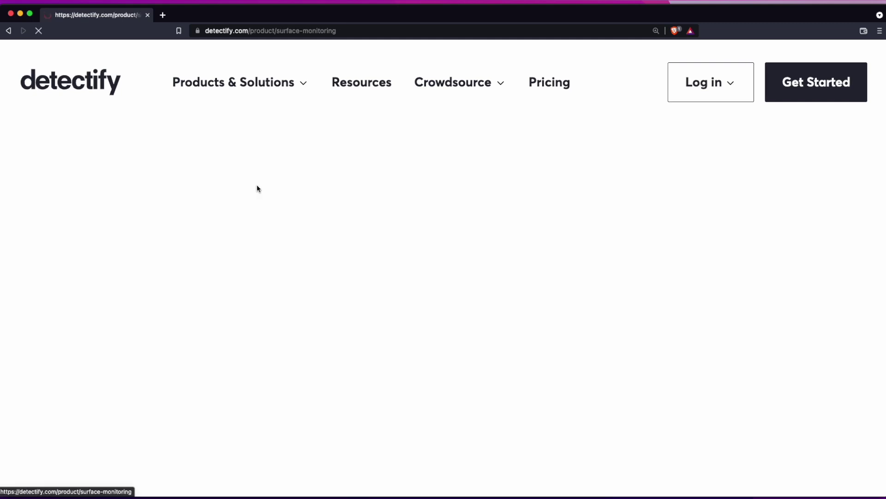
scroll(316, 215, "down", 2)
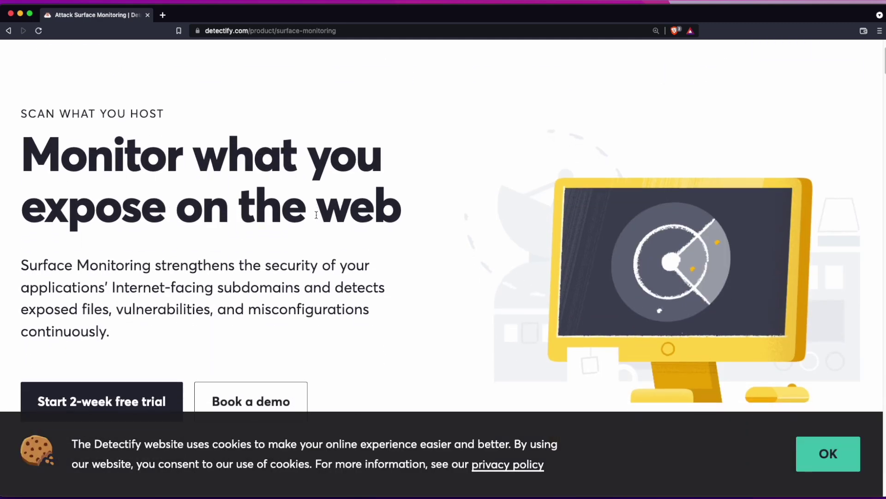
scroll(317, 214, "down", 3)
scroll(316, 214, "down", 5)
scroll(315, 215, "down", 3)
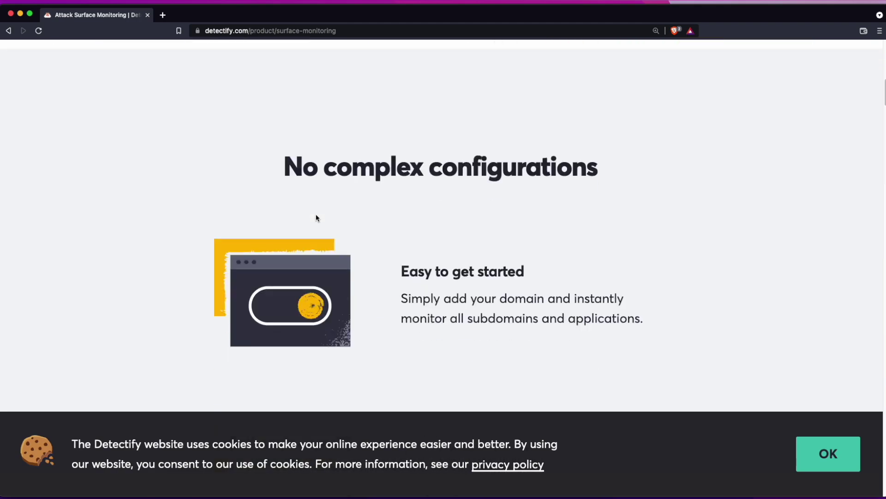
scroll(315, 215, "down", 2)
scroll(316, 215, "down", 4)
scroll(316, 217, "down", 2)
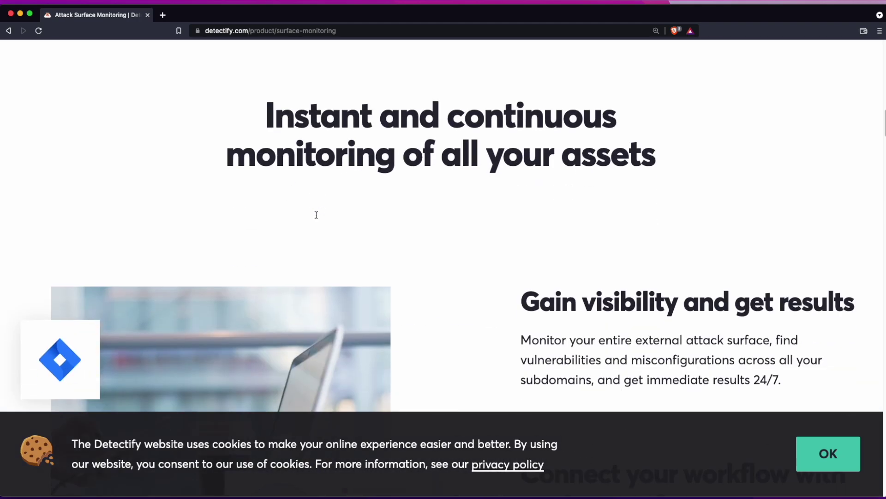
scroll(315, 216, "down", 3)
scroll(316, 216, "down", 3)
scroll(315, 215, "down", 3)
scroll(315, 215, "down", 3)
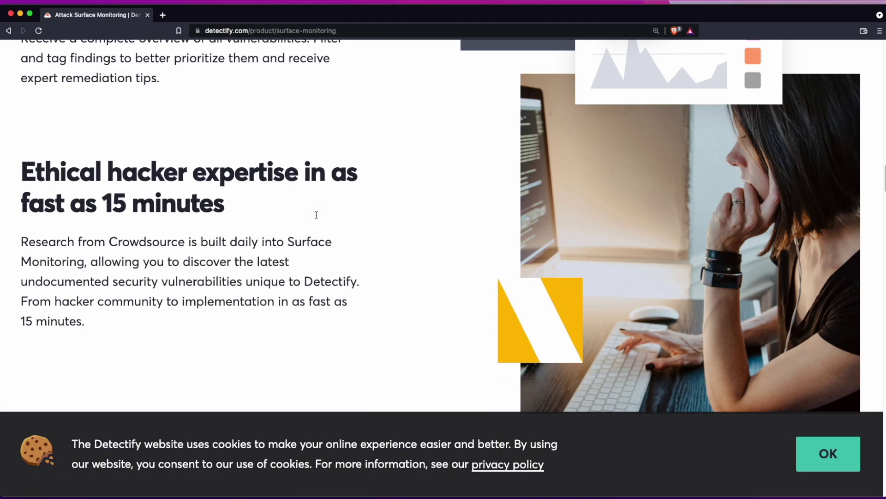
scroll(316, 215, "down", 2)
key("super+l")
type("detectify.com/")
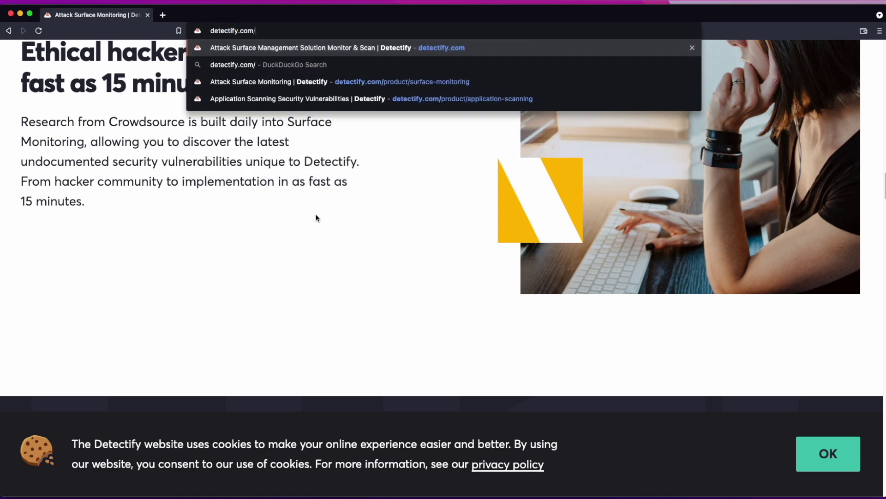
type("hakluke")
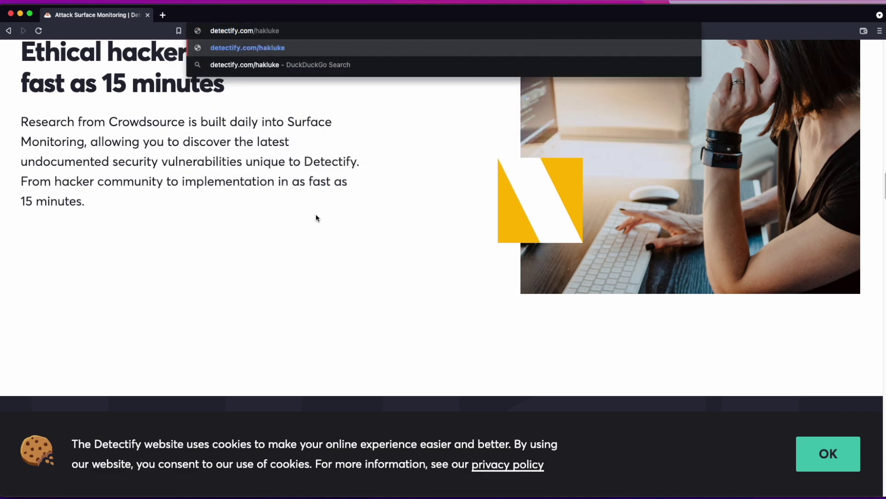
key("Return")
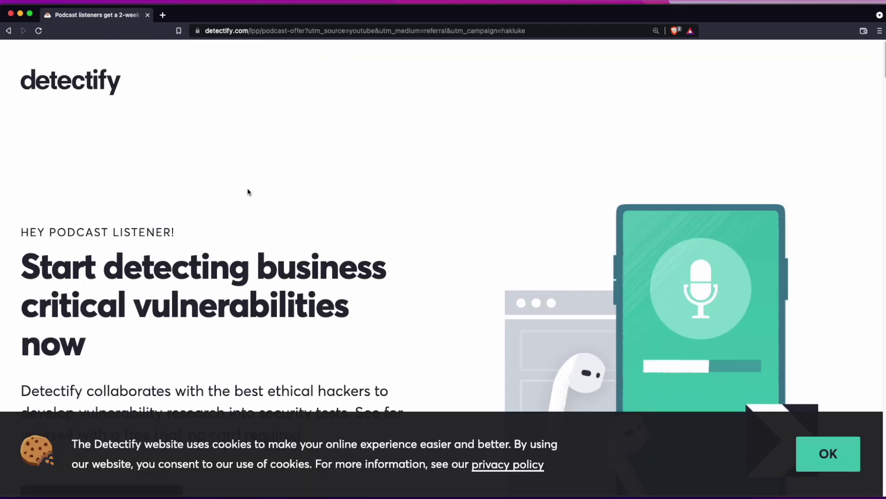
scroll(244, 196, "down", 2)
scroll(139, 184, "down", 2)
left_click_drag(20, 141, 105, 211)
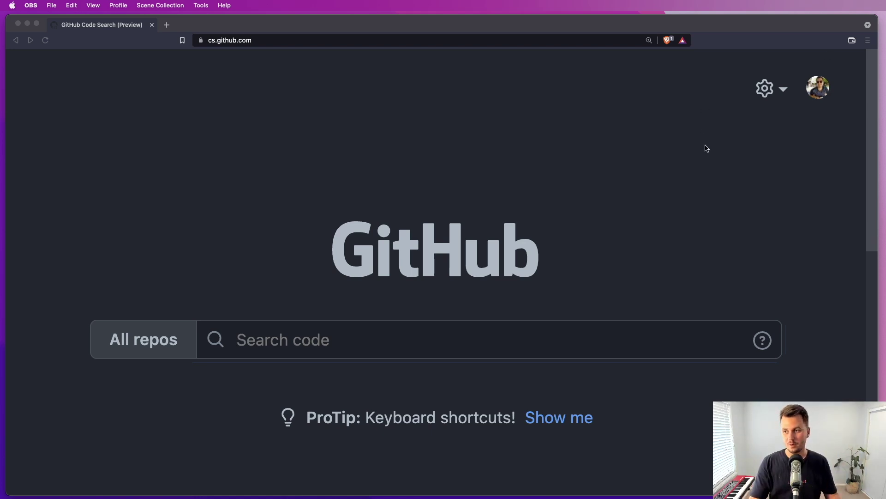
left_click(656, 216)
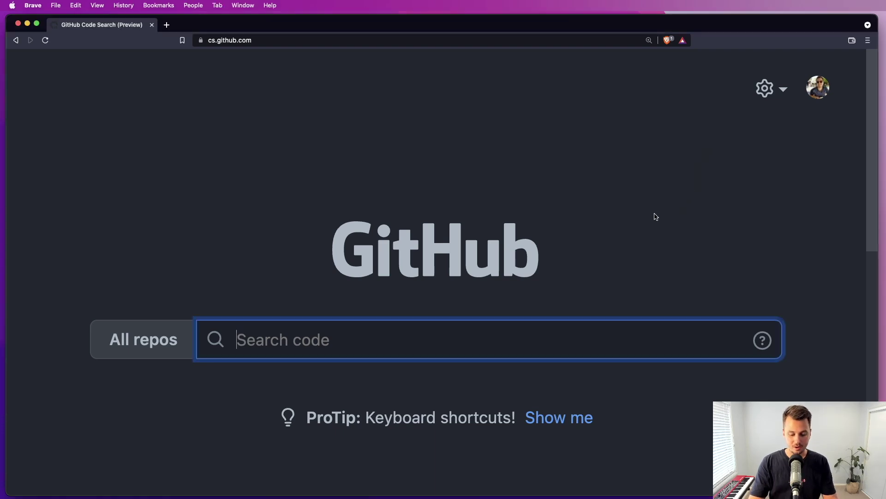
key("super+minus")
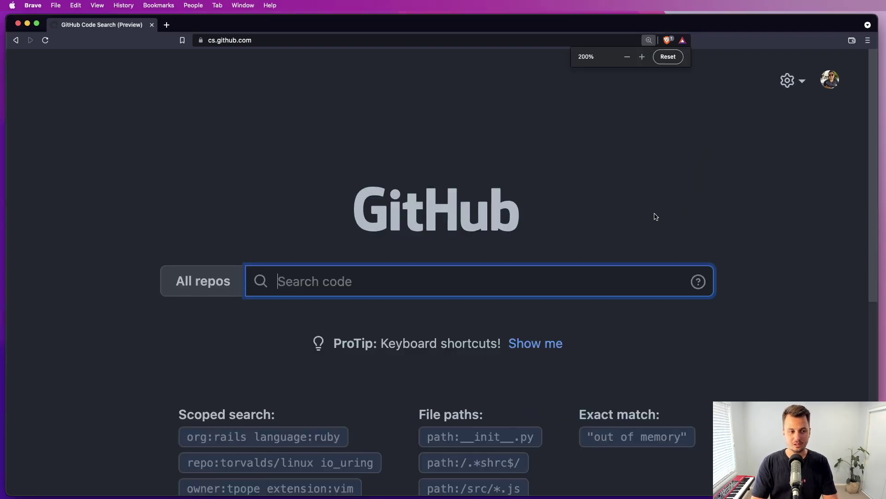
key("super+minus")
key("super+minus")
key("super+minus")
key("super+minus")
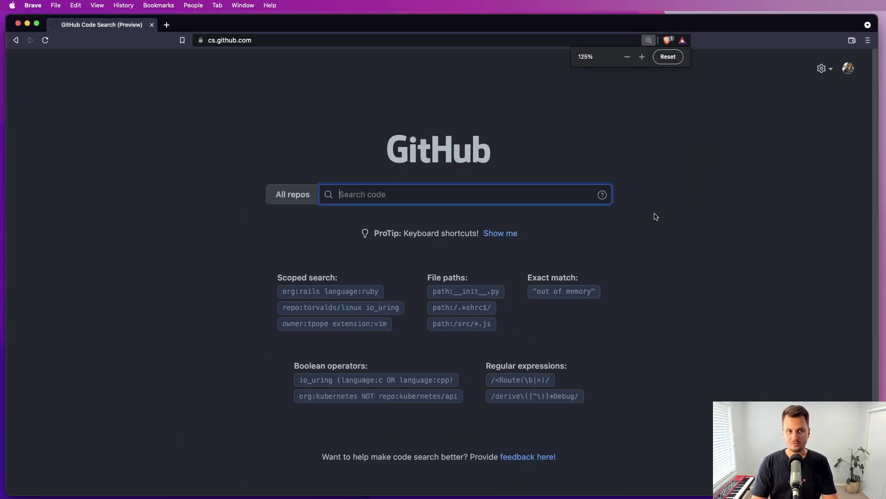
key("super+minus")
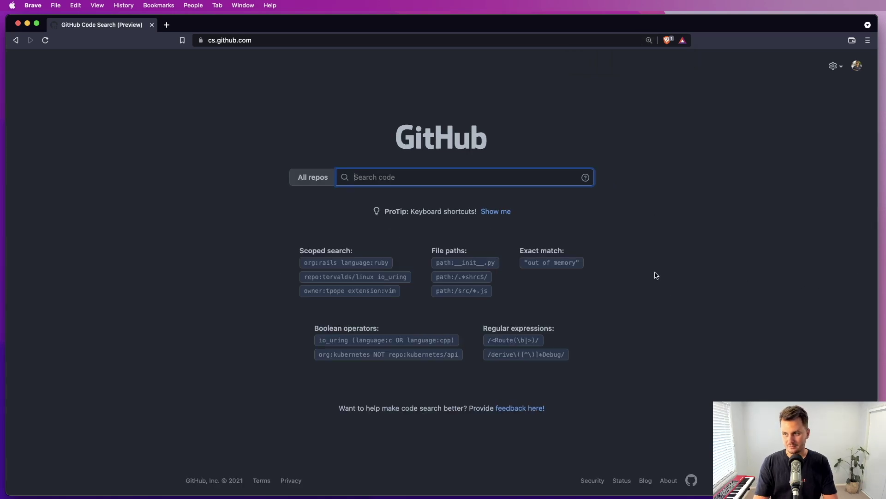
left_click_drag(312, 258, 536, 381)
left_click(589, 361)
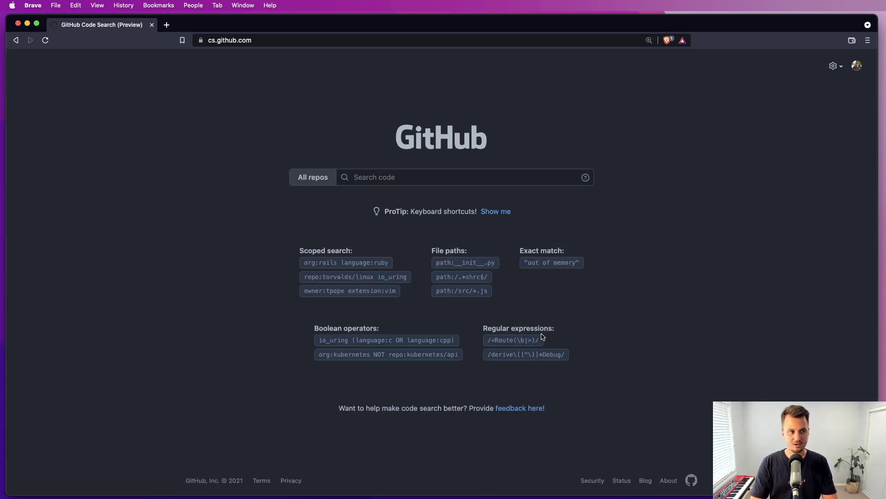
key("super+equal")
key("super+equal")
key("super+equal")
key("super+equal")
key("super+equal")
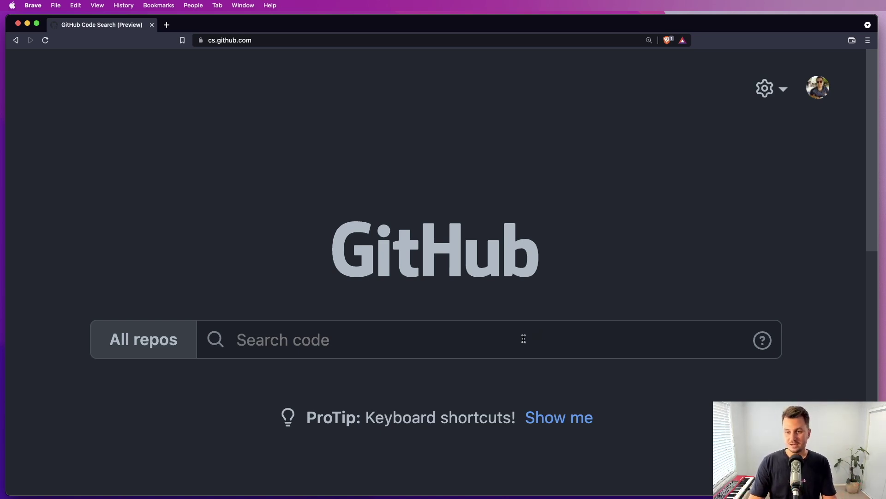
Step: Search all repositories for the exact string "AWS_SECRET_KEY =" and review matches like celery and h2o-3
left_click(522, 340)
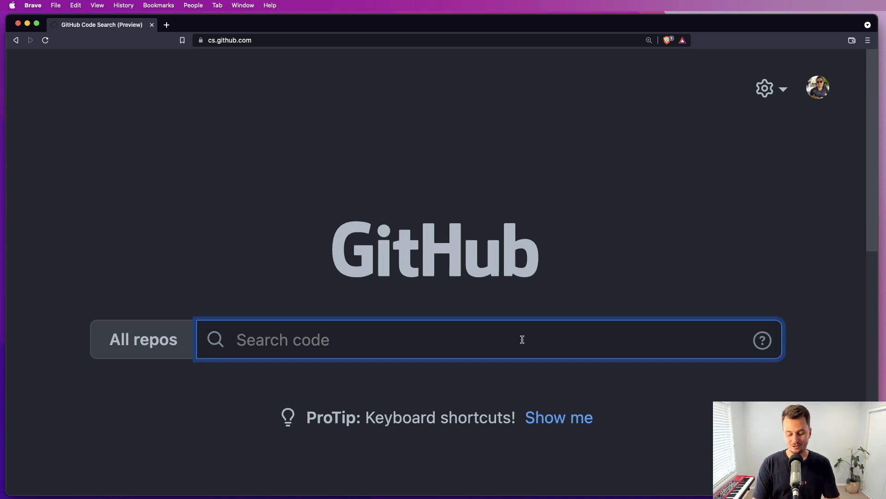
key("super+Tab")
key("super+Tab")
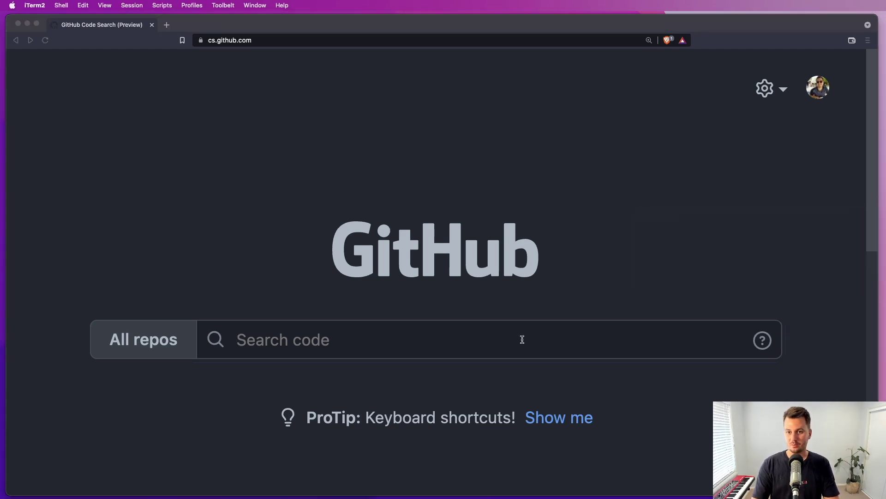
left_click(370, 339)
type("\"AWS_SECRET_KEY =\"")
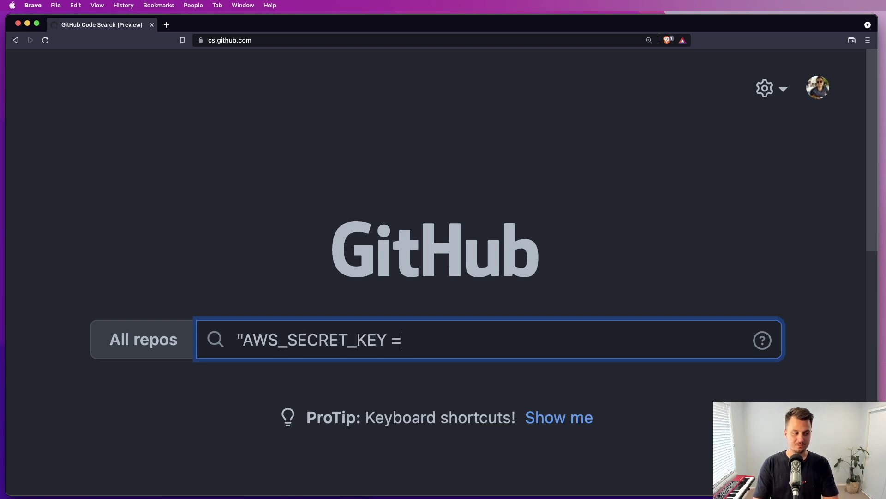
key("Return")
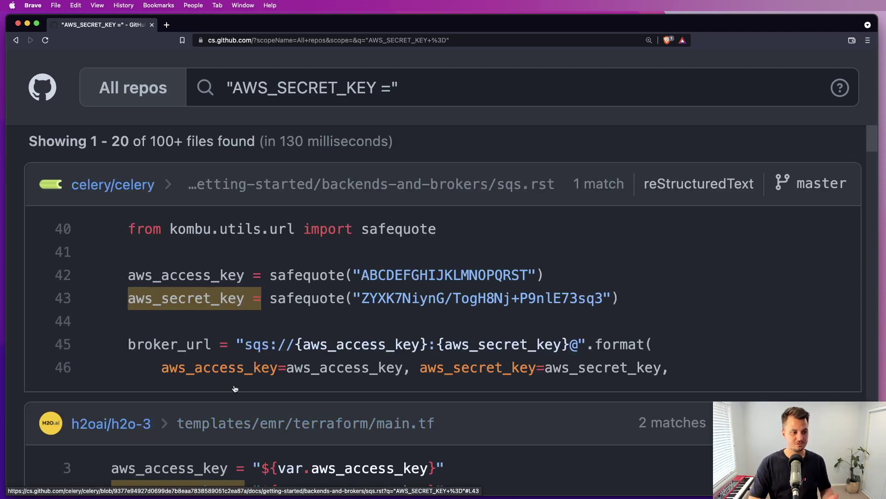
scroll(332, 270, "down", 1)
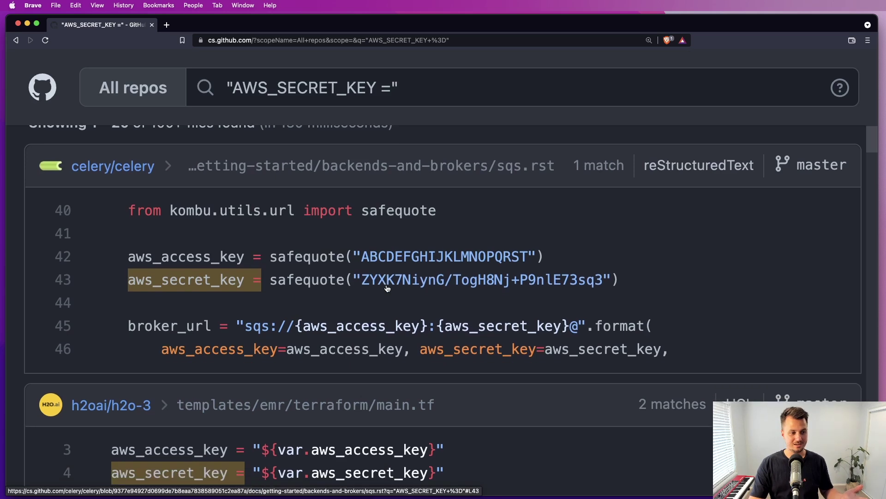
scroll(367, 263, "down", 1)
scroll(386, 246, "down", 1)
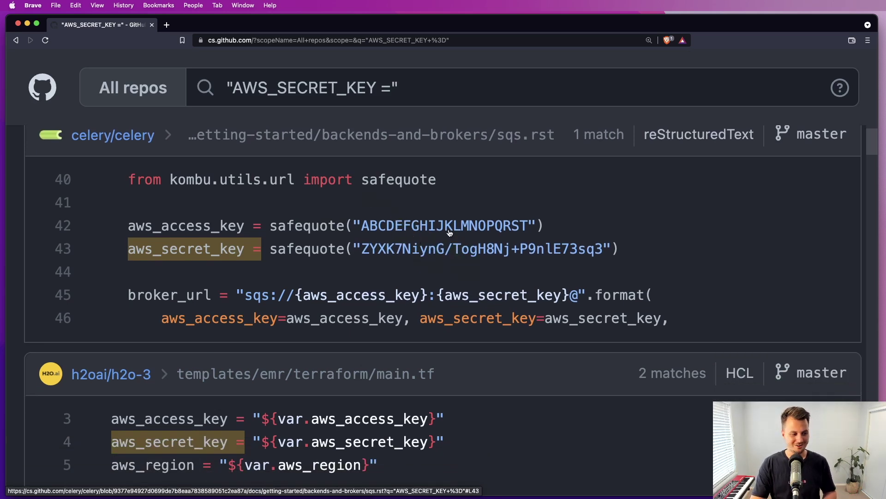
scroll(450, 235, "down", 3)
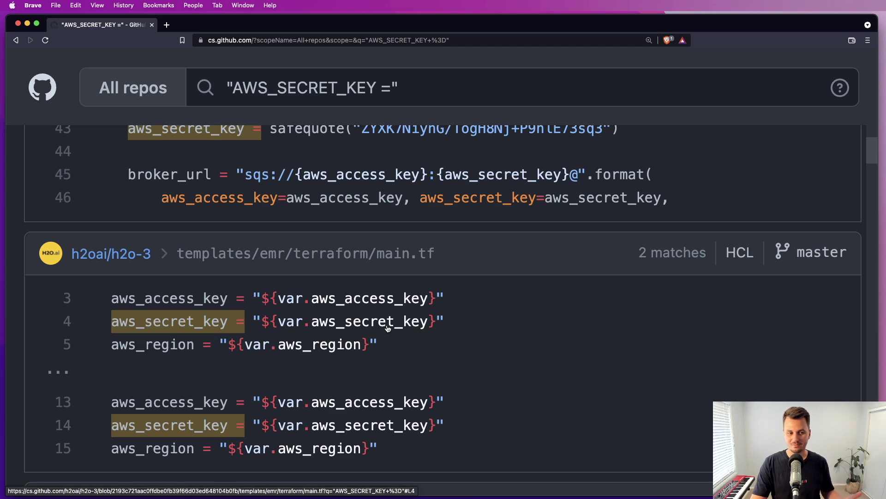
scroll(400, 333, "down", 5)
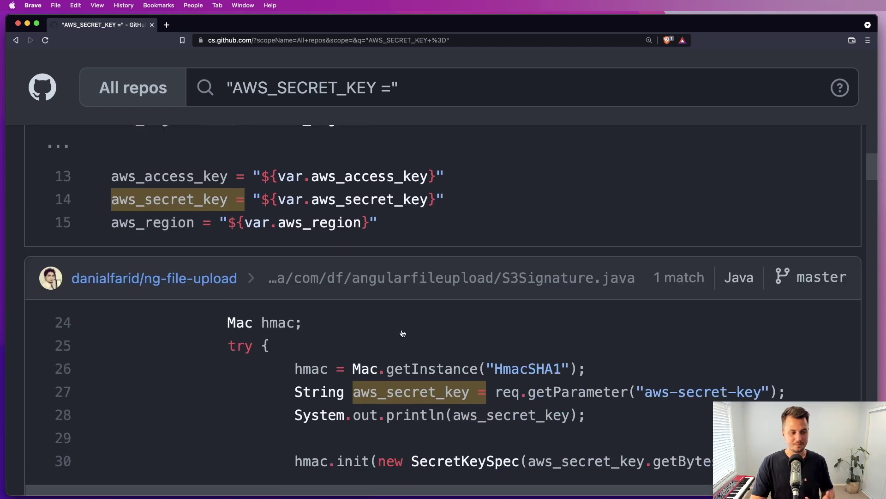
scroll(416, 340, "down", 2)
scroll(476, 357, "up", 3)
scroll(475, 354, "up", 4)
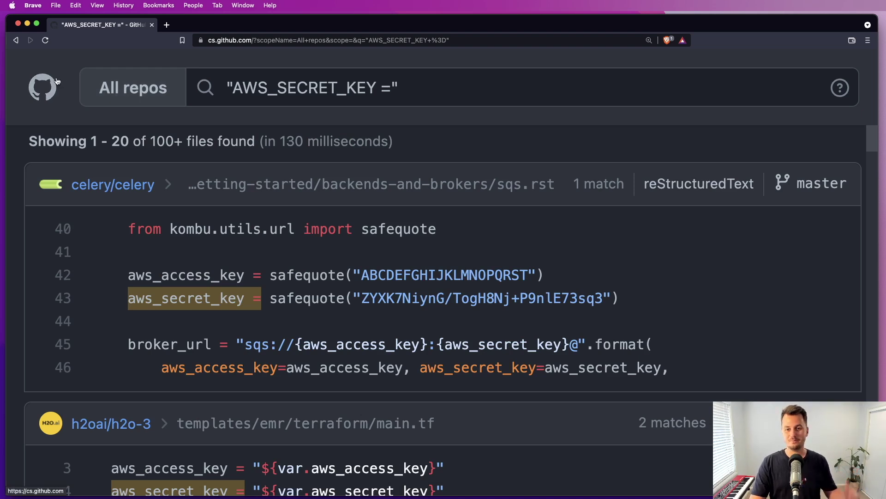
Step: Replace the query with "echo $_GET['" and run the all-repos search
left_click_drag(397, 87, 234, 96)
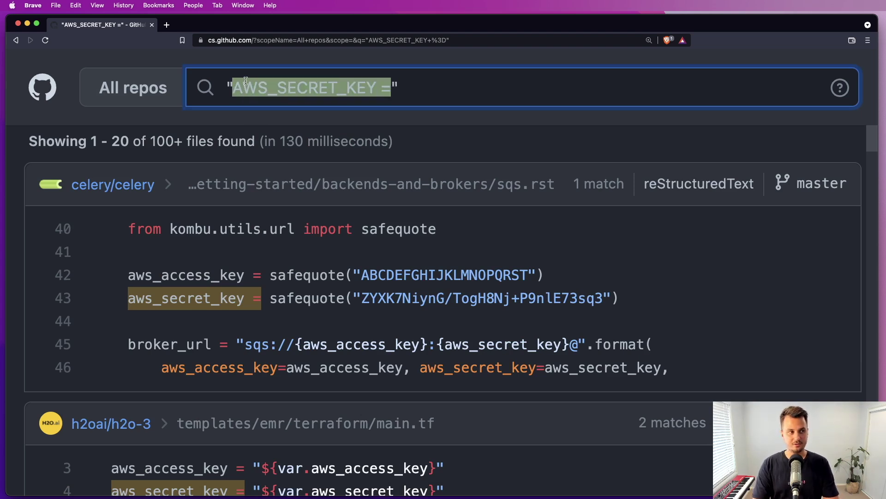
type("echo ")
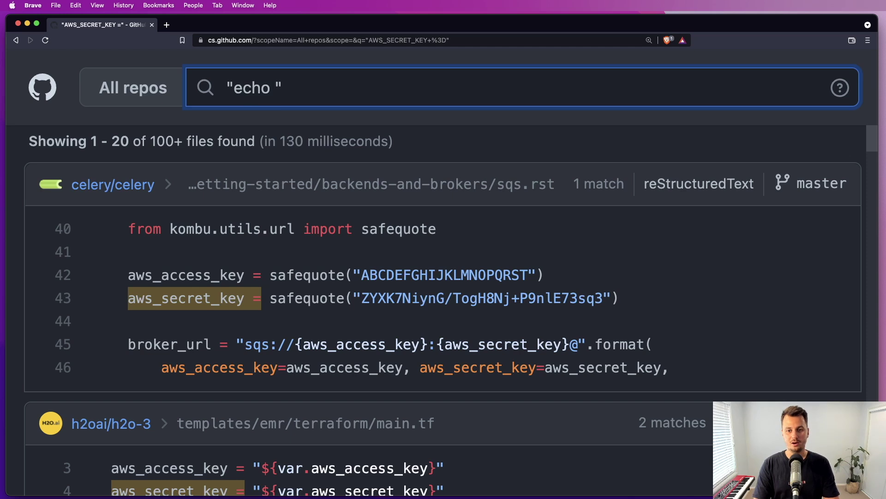
type("$_GET")
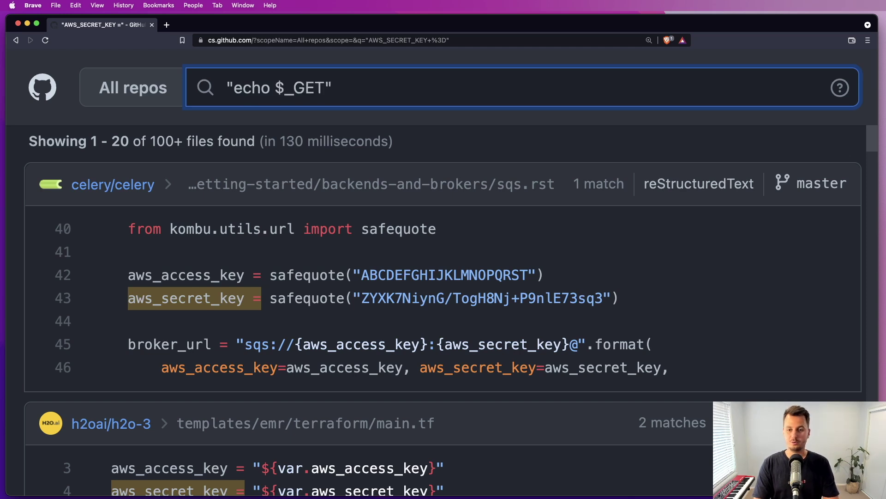
type("['")
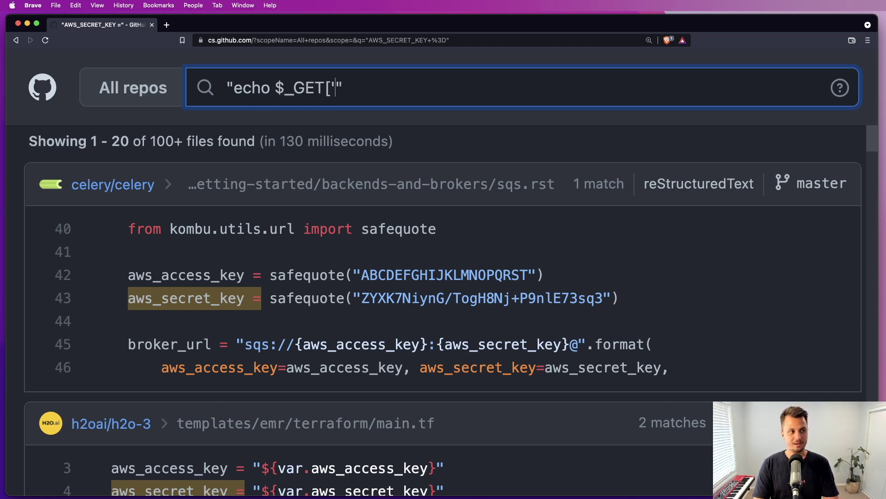
key("shift+Left")
key("shift+Left")
key("shift+Left")
key("shift+Left")
key("shift+Left")
key("shift+Left")
key("shift+Left")
key("shift+Left")
key("shift+Left")
key("shift+Left")
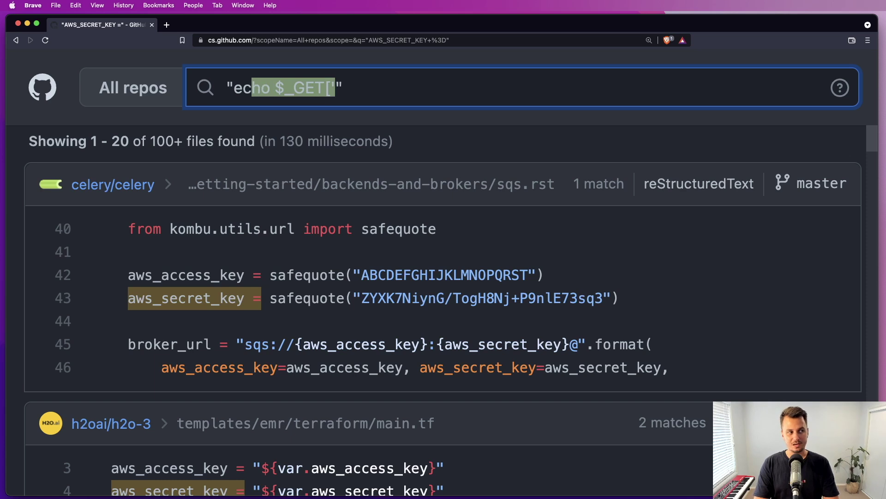
key("shift+Left")
key("shift+Left")
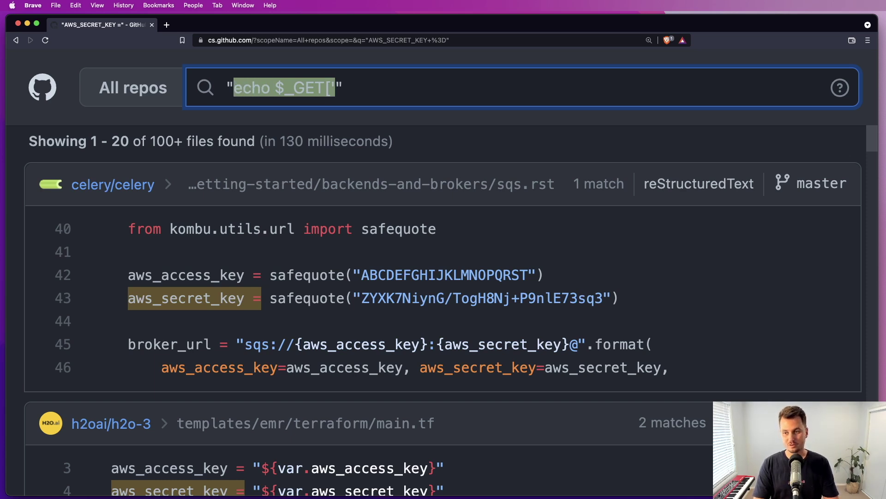
key("Return")
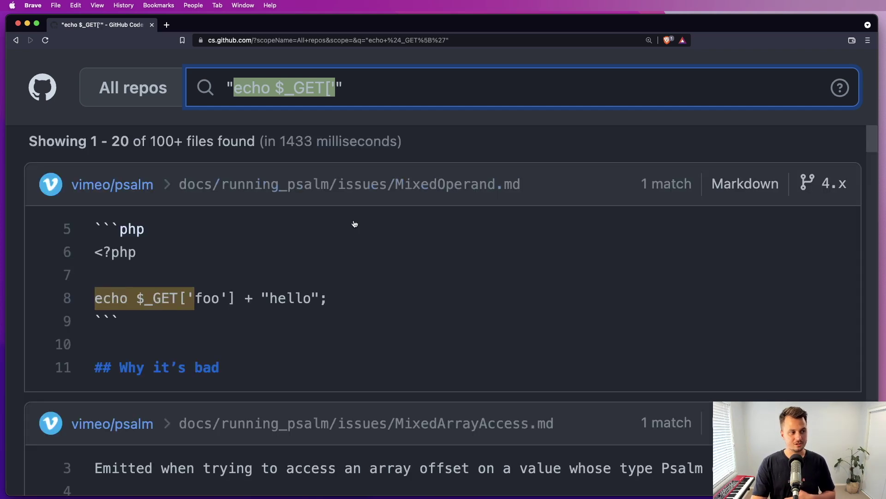
Step: View the MixedOperand.md match, return, and highlight its path, 'Why it's bad' heading and PHP snippet
left_click(367, 261)
left_click(348, 97)
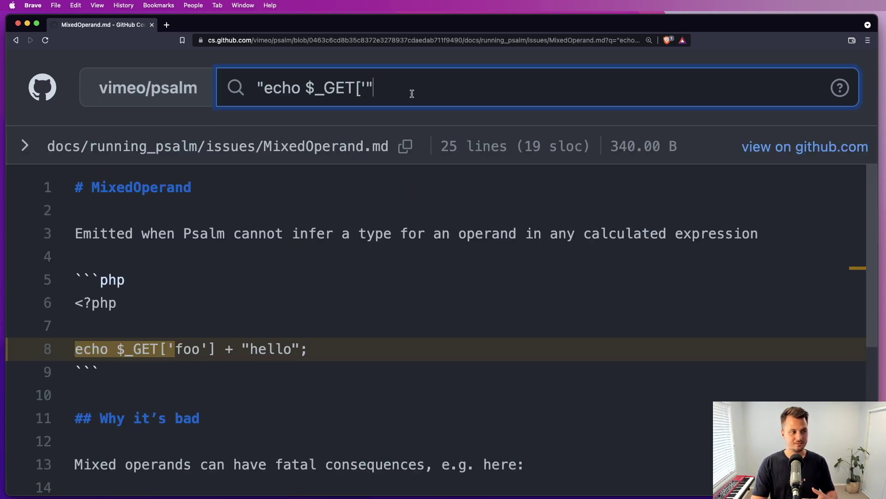
left_click(15, 39)
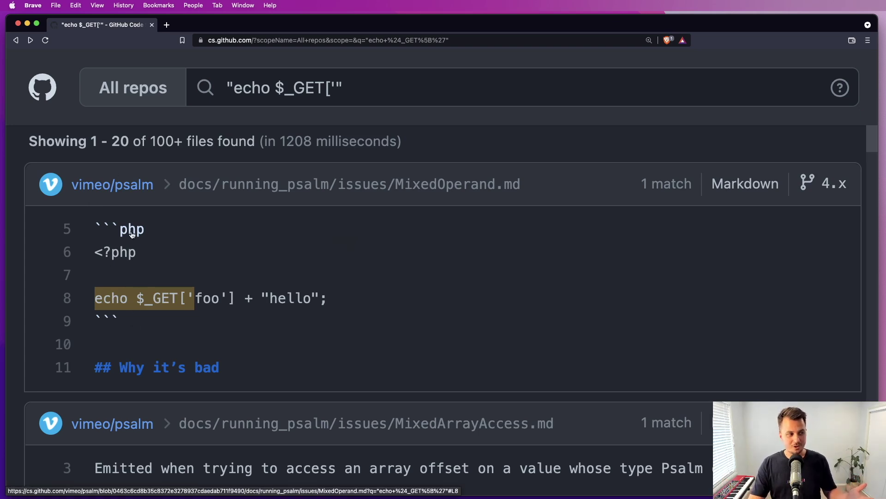
left_click_drag(505, 185, 560, 191)
left_click(560, 192)
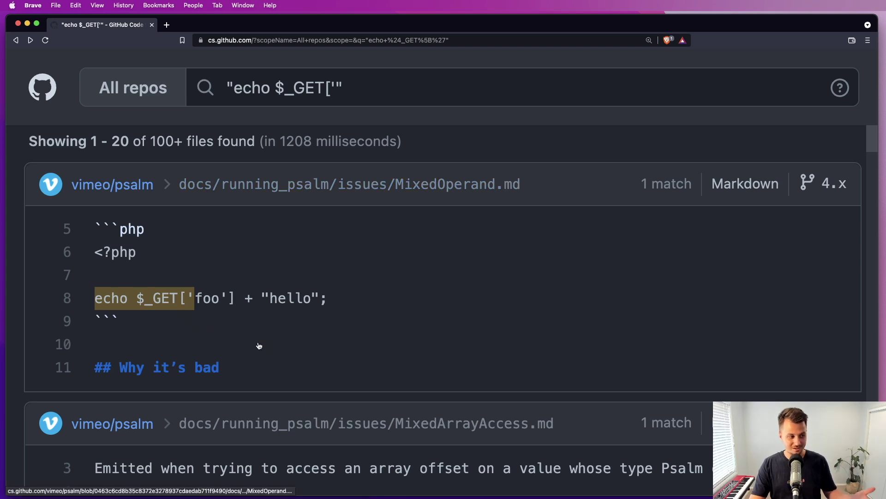
left_click_drag(253, 366, 115, 368)
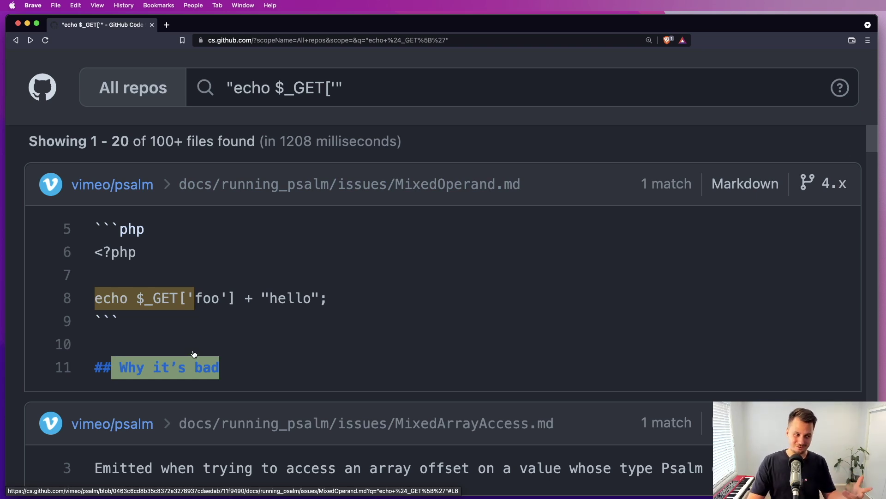
mouse_move(342, 298)
left_mouse_down()
mouse_move(36, 301)
mouse_move(336, 298)
left_mouse_up()
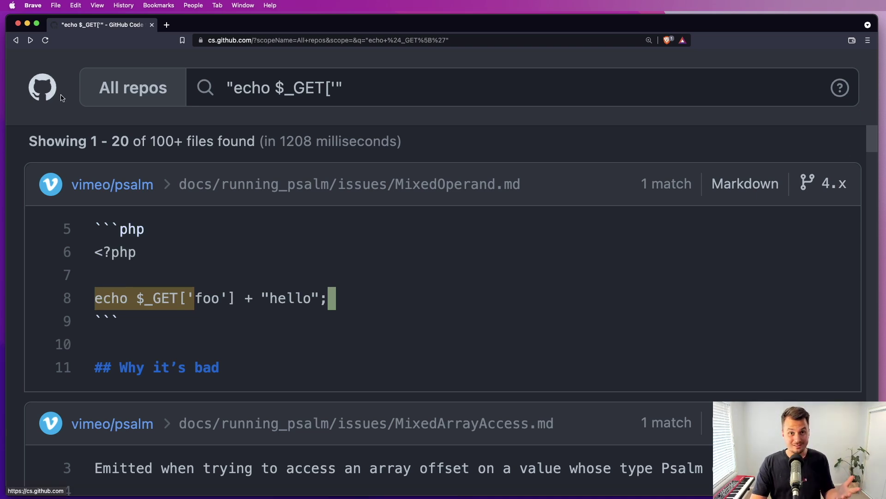
Step: Select the whole "api_key =" query text so a path: query can replace it
left_click(283, 88)
left_click_drag(284, 88, 315, 89)
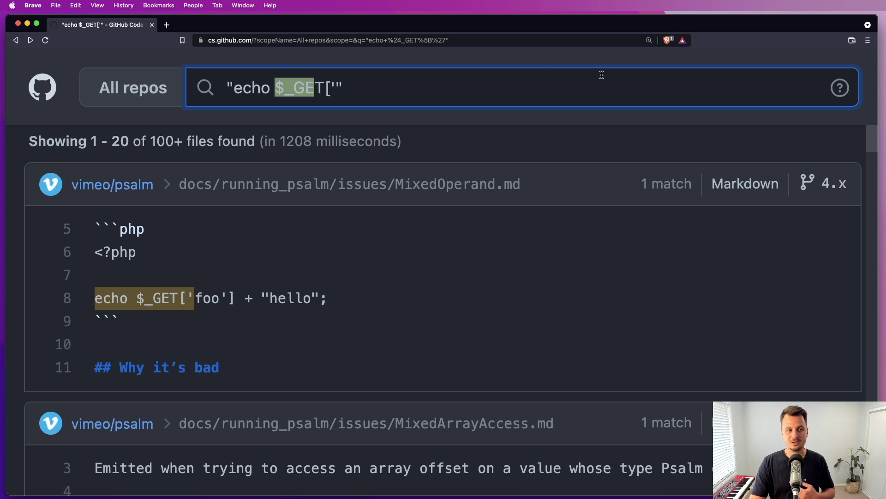
left_click(335, 87)
left_click_drag(335, 87, 239, 95)
left_click_drag(313, 89, 216, 94)
type("path:*-")
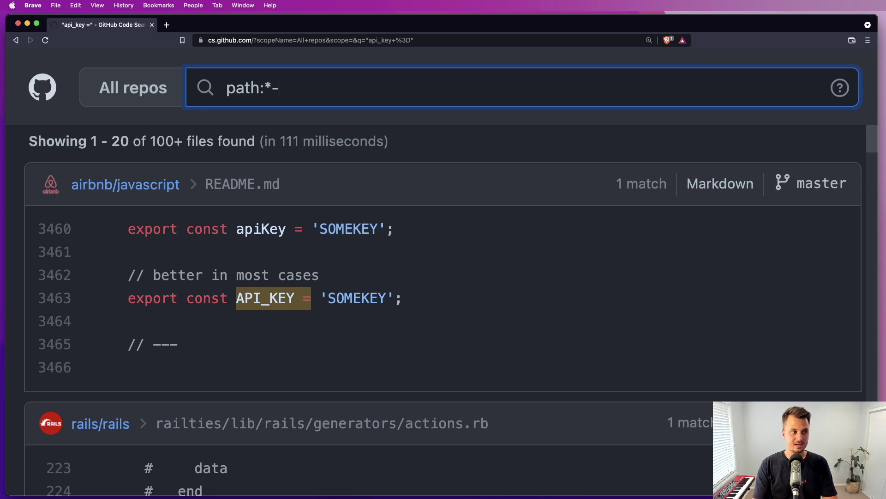
type("config.")
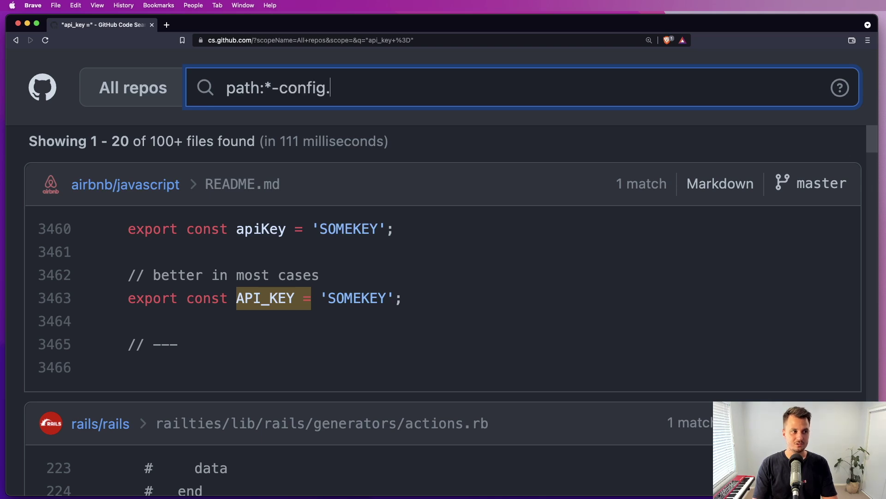
type("php")
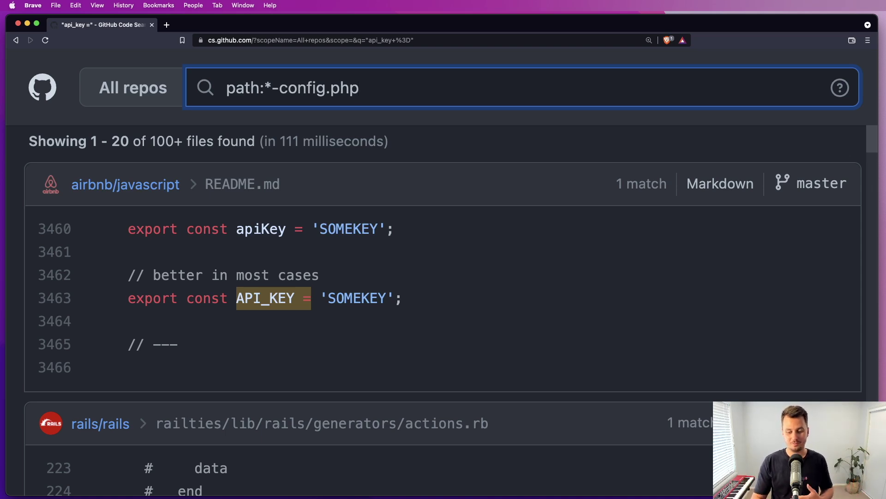
Step: Run path:*-config.php, listing 100+ files such as htmlpurifier's rename-config.php
key("Return")
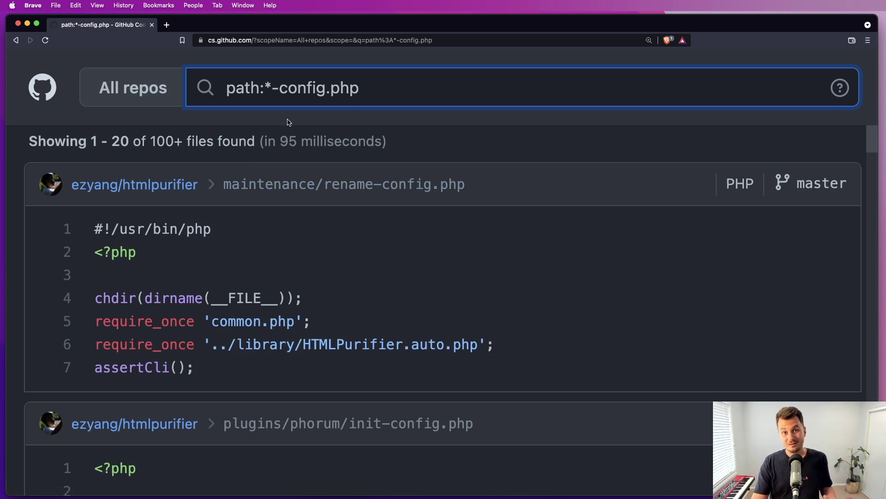
left_click(279, 87)
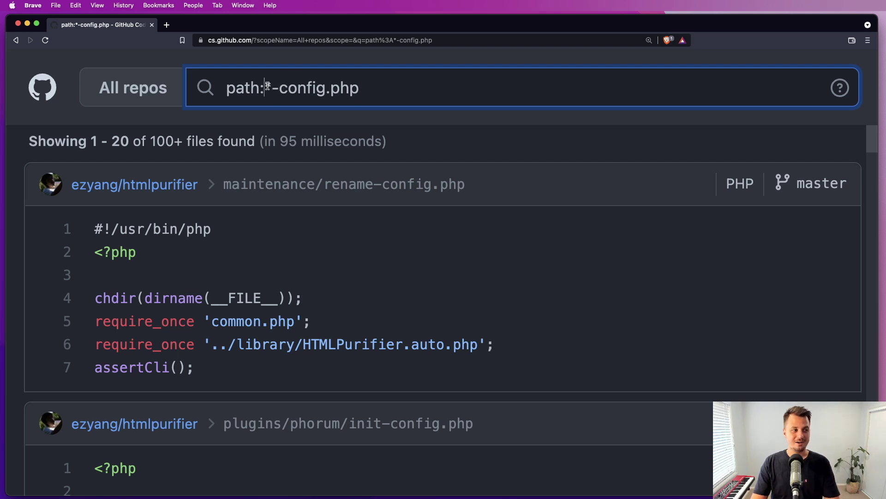
Step: Change the query to path:wp-config.php and note the 100+ files result count
left_click_drag(266, 87, 361, 87)
type("wp")
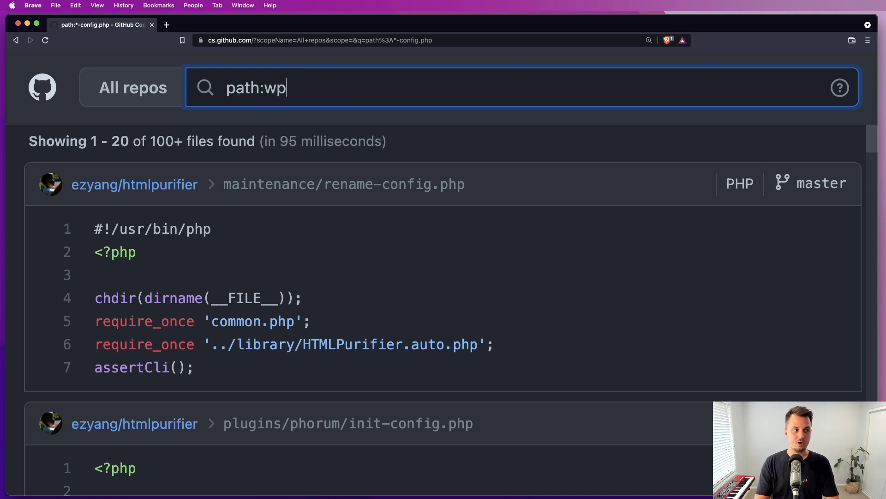
type("-config.php")
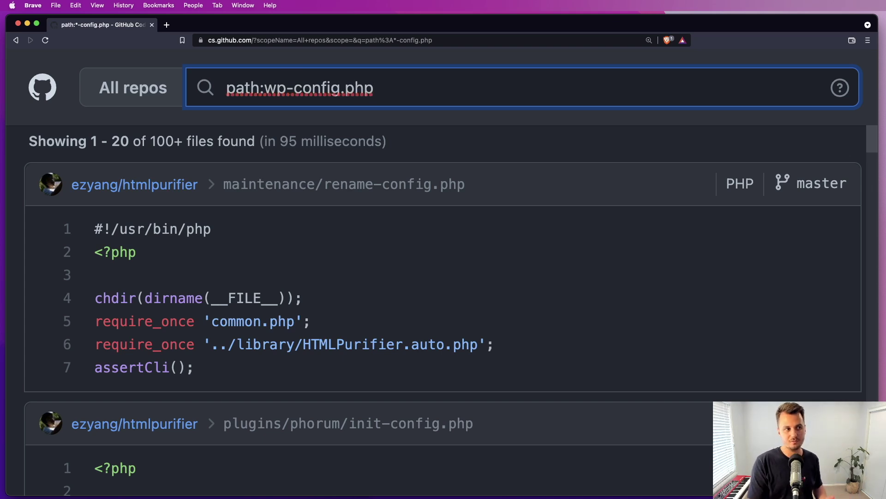
key("Return")
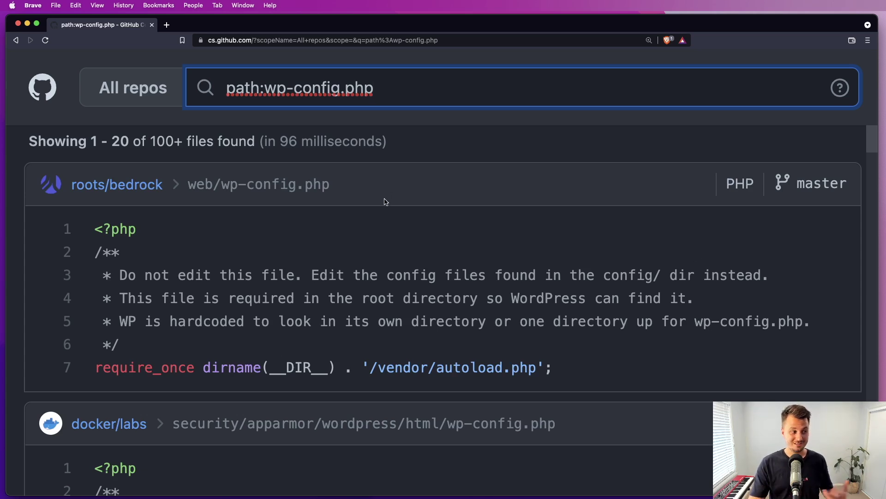
left_click_drag(148, 140, 218, 141)
scroll(277, 158, "down", 1)
scroll(332, 234, "down", 2)
scroll(346, 246, "down", 3)
scroll(359, 264, "up", 5)
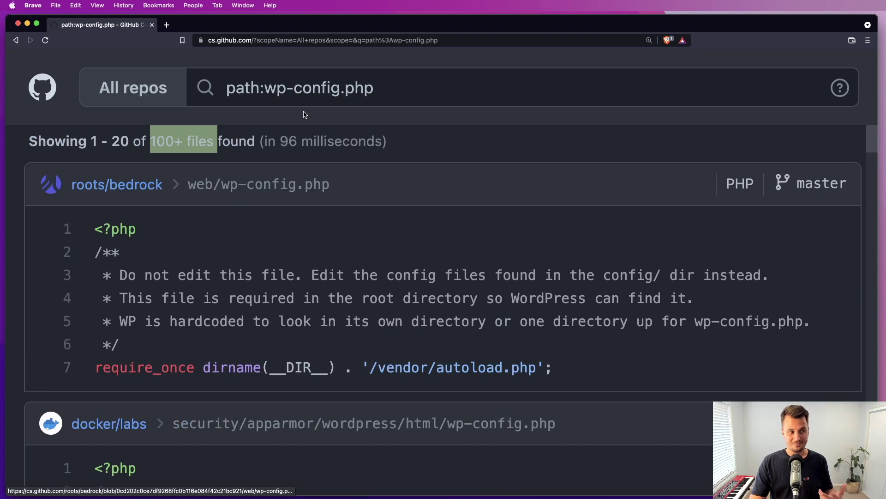
Step: Select the wp-config.php query text, then deselect it
left_click_drag(265, 88, 391, 102)
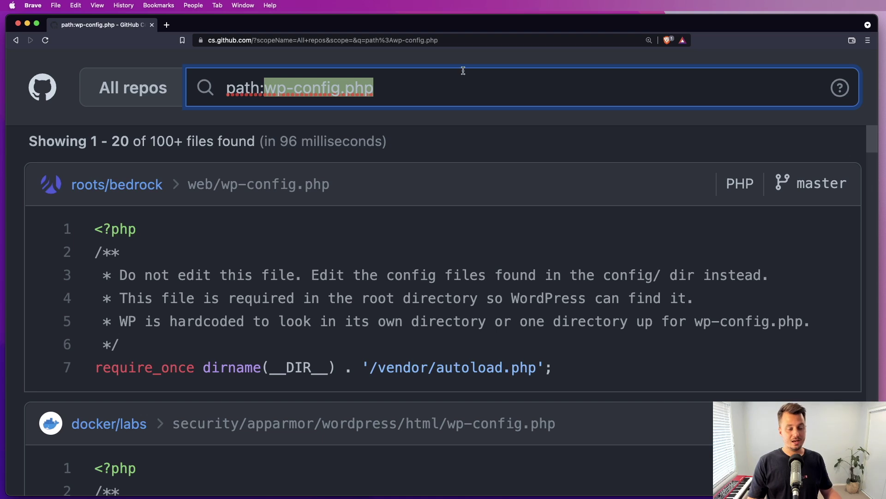
left_click_drag(426, 88, 226, 88)
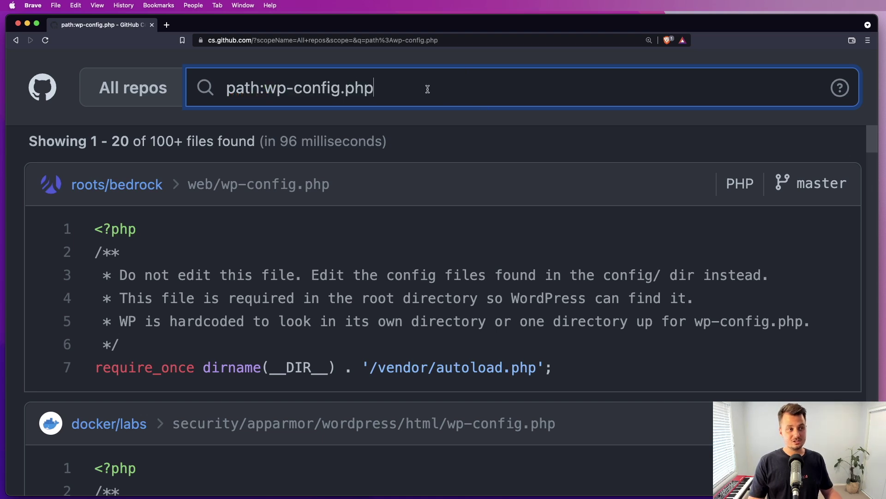
left_click(231, 91)
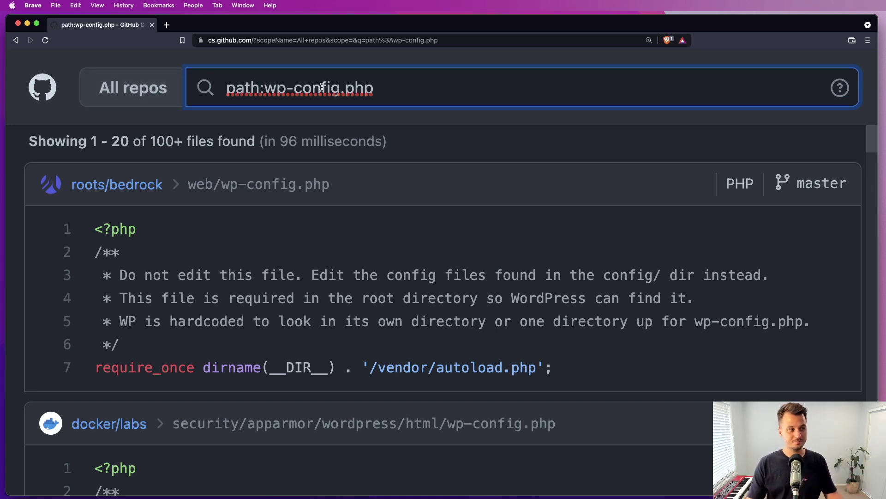
Step: From the code search home, run the regex /SELECT \* FROM.*\$_GET/
left_click(50, 87)
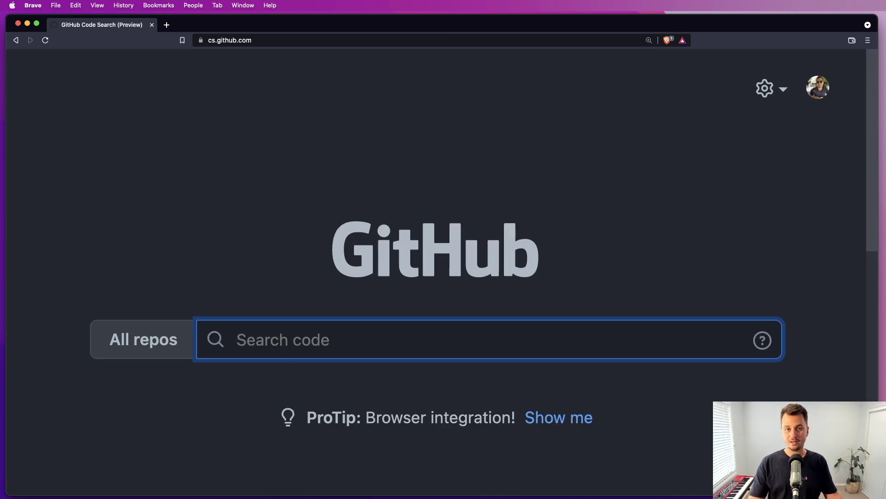
scroll(276, 340, "down", 3)
scroll(276, 340, "down", 1)
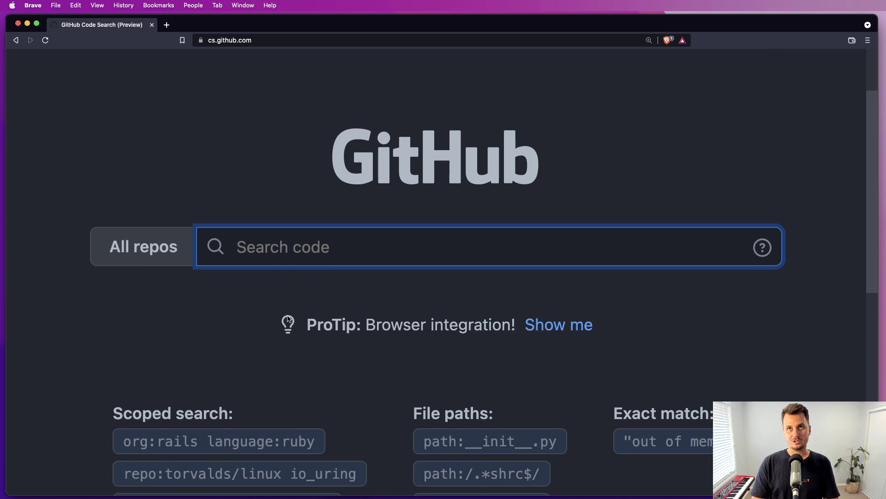
type("/S")
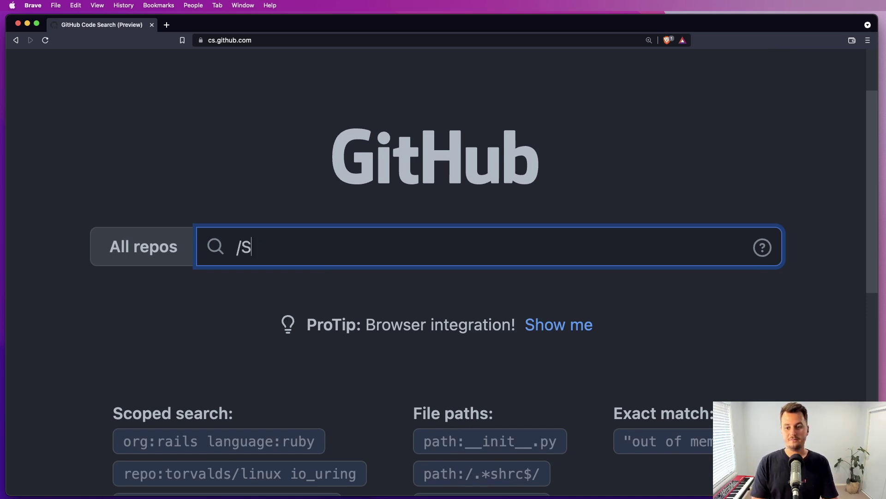
type("ELEC")
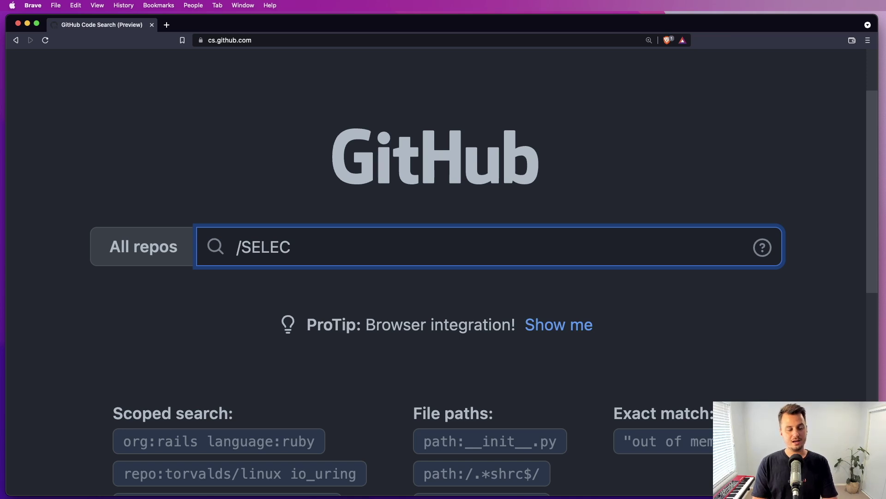
type("T")
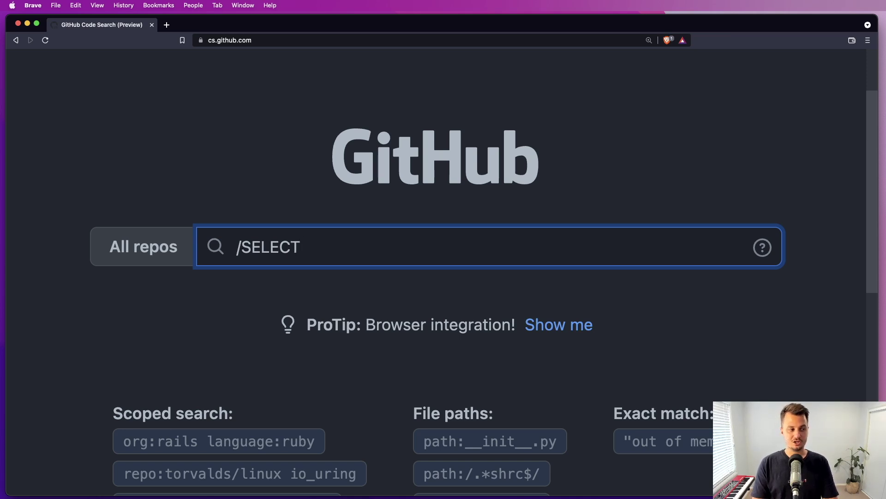
type("* ")
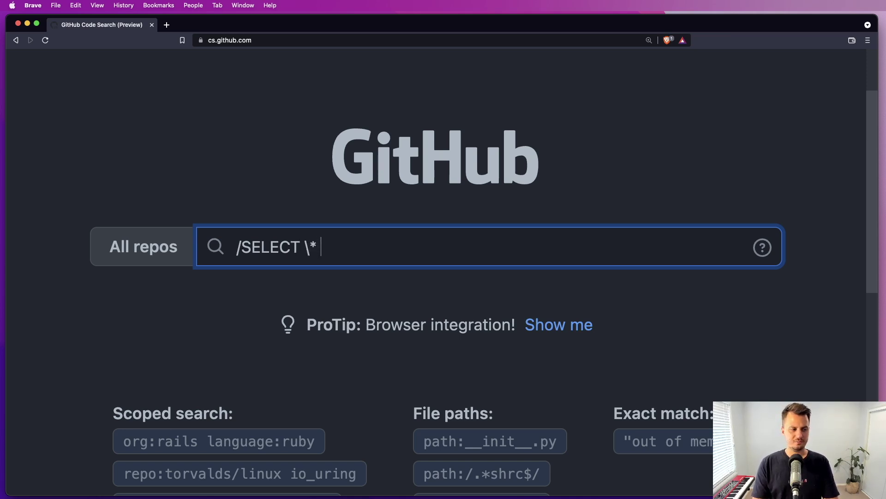
type("FROM")
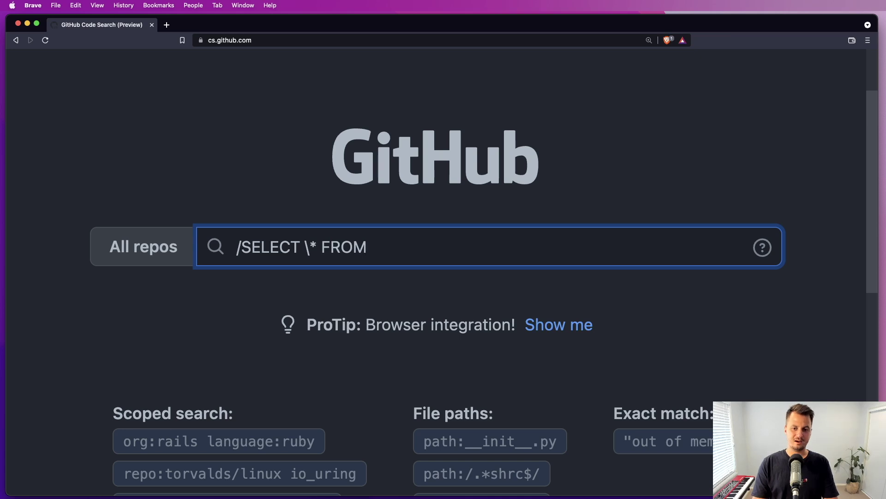
type(".*")
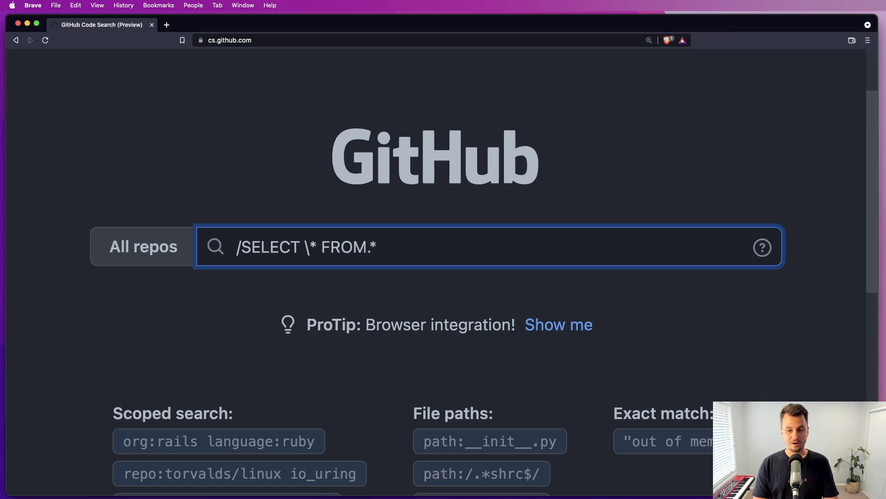
type("\\$_GET")
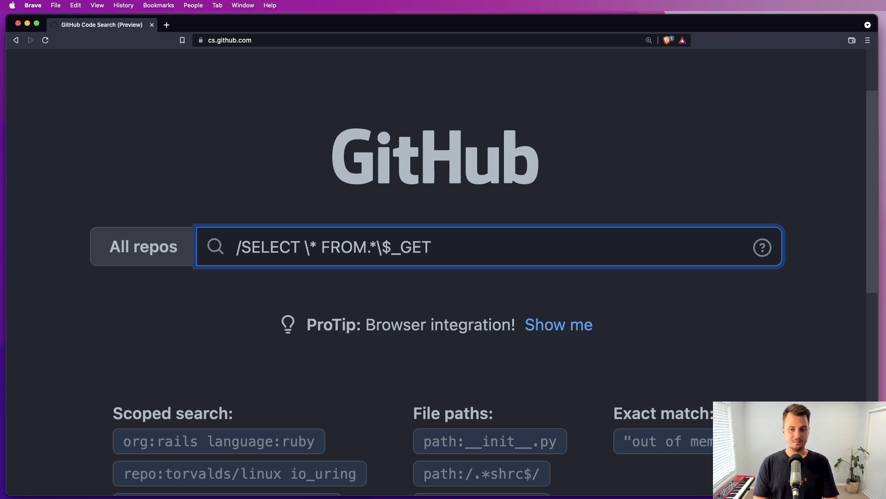
type("/")
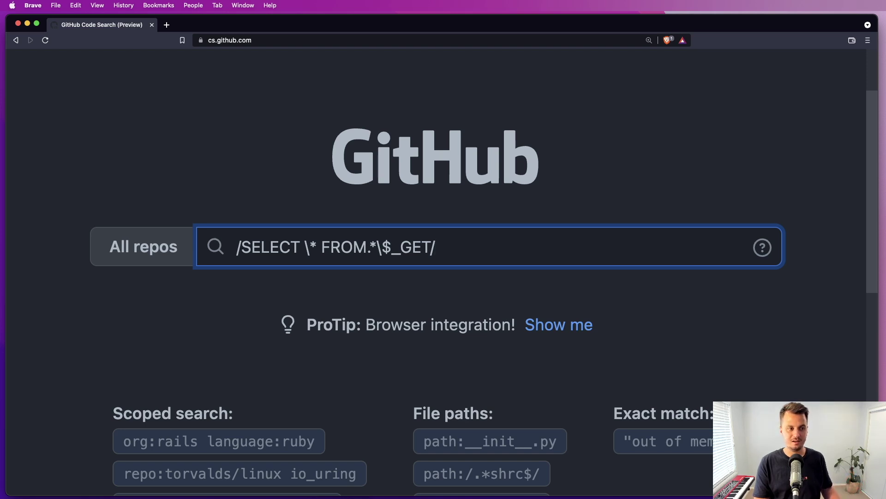
key("Return")
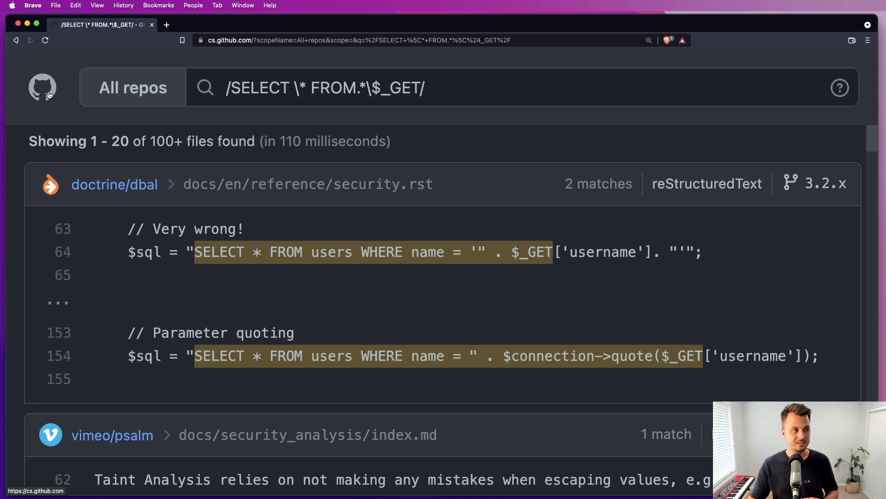
Step: Use the top-left GitHub logo to reach the empty all-repos start page
left_click(49, 94)
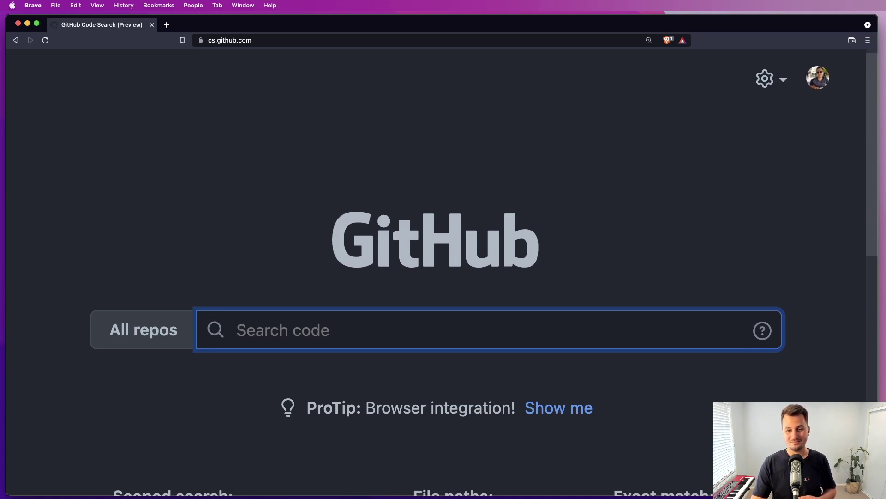
key("super+Tab")
left_click(401, 333)
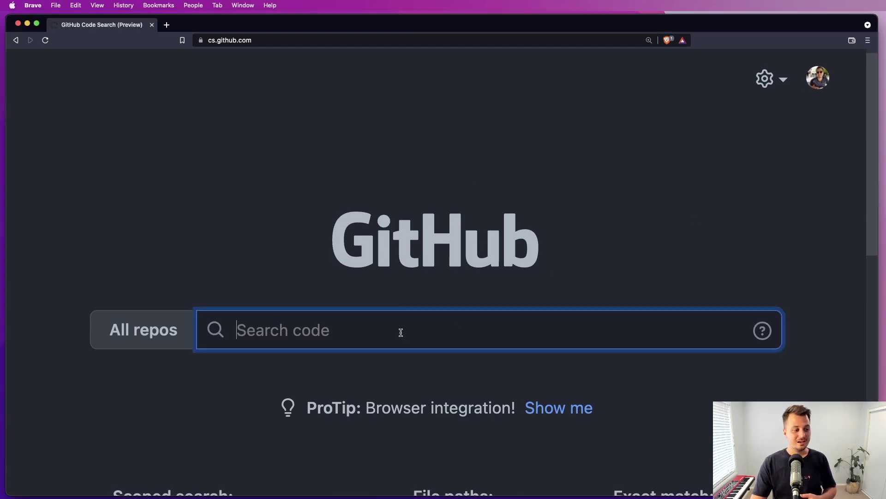
scroll(651, 384, "down", 1)
scroll(651, 384, "down", 3)
scroll(650, 382, "down", 1)
scroll(648, 381, "down", 1)
scroll(644, 379, "down", 1)
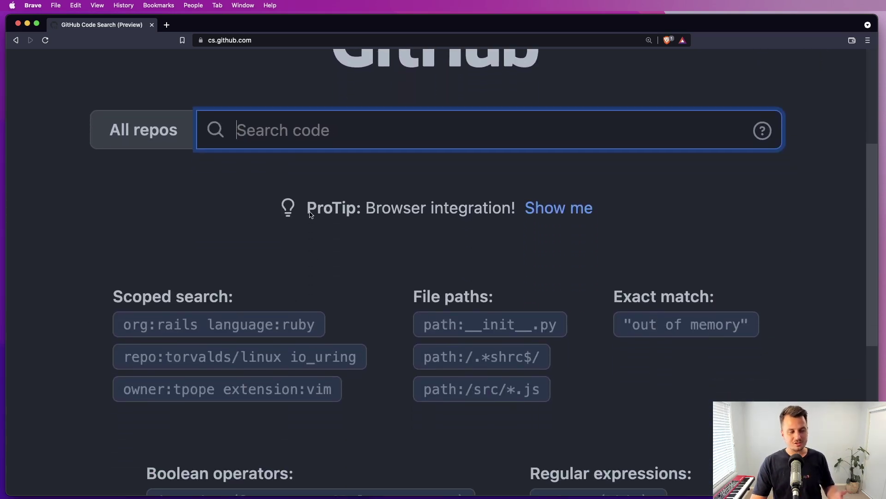
left_click_drag(133, 299, 205, 299)
left_click(244, 252)
left_click(281, 132)
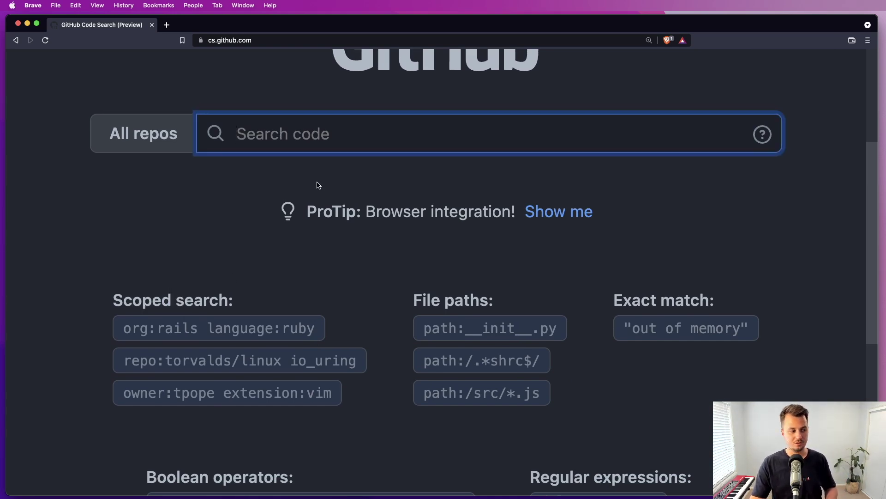
type("org:")
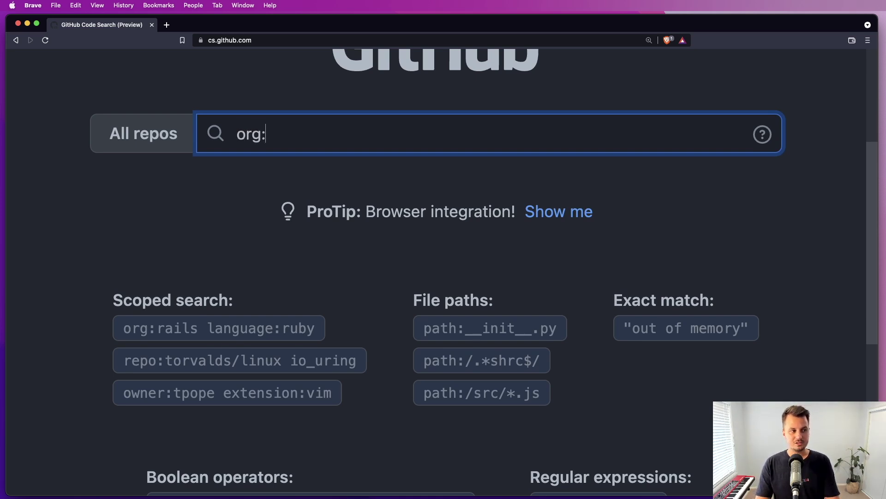
scroll(316, 198, "up", 3)
scroll(288, 250, "up", 2)
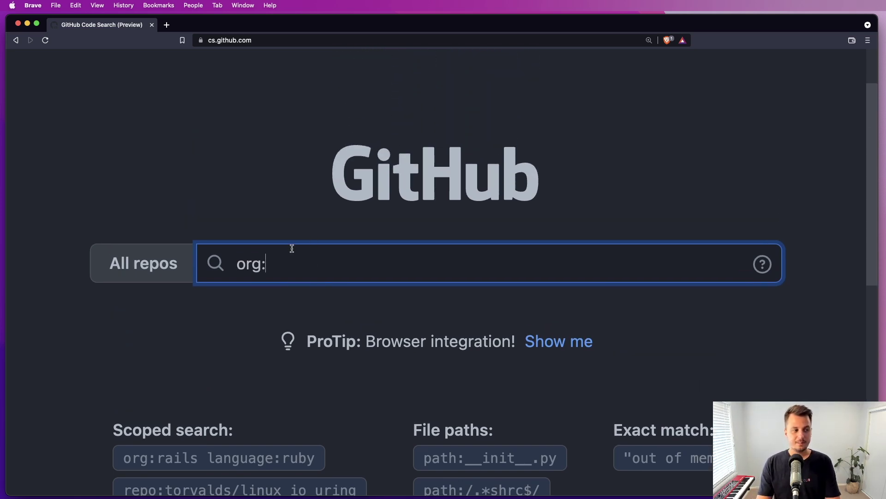
left_click_drag(237, 266, 269, 268)
left_click(270, 267)
type("rail")
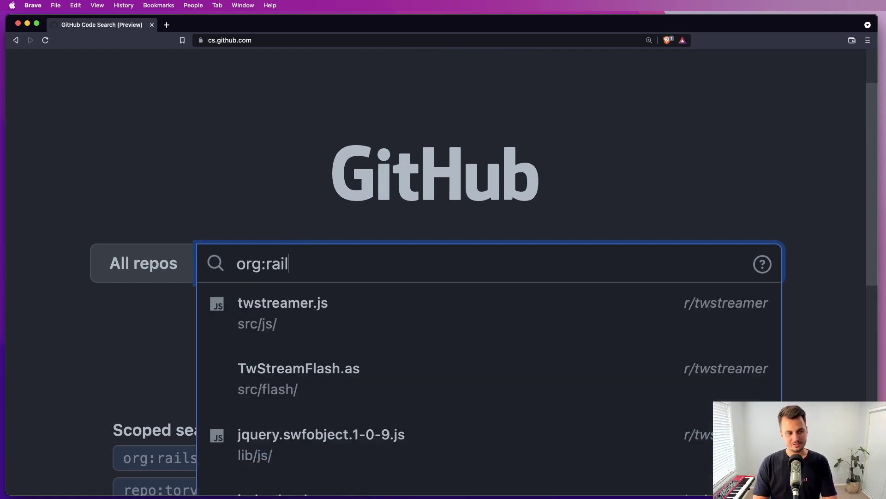
type("s")
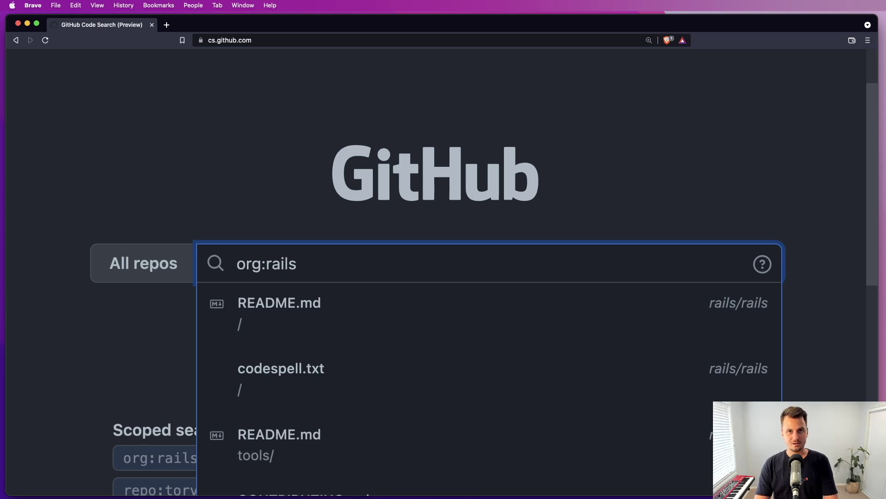
key("BackSpace")
key("BackSpace")
key("BackSpace")
key("BackSpace")
type("bugcrowd")
key("BackSpace")
key("BackSpace")
key("BackSpace")
key("BackSpace")
key("BackSpace")
type("yahoo")
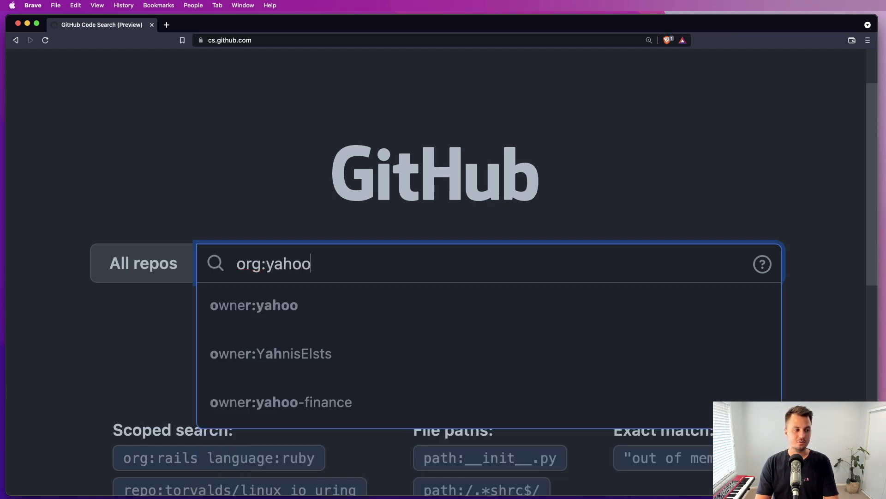
key("super+BackSpace")
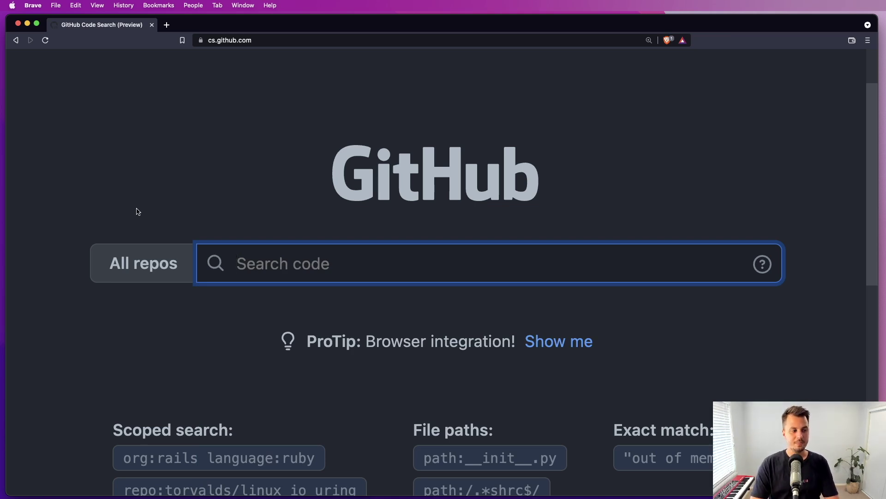
type("language:")
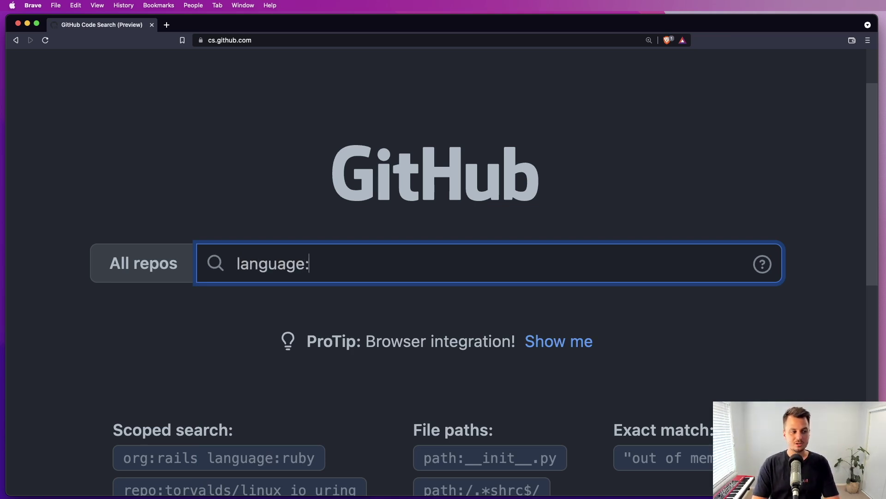
type("python \"")
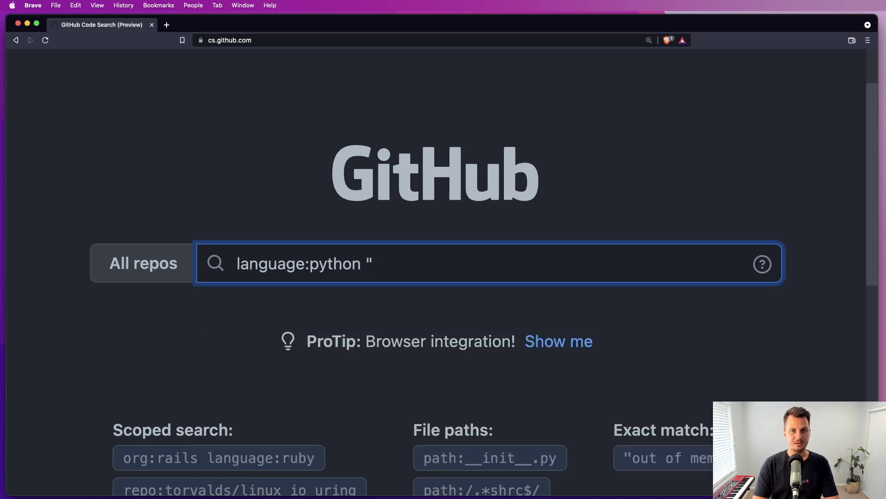
type("secret_key\"")
key("Return")
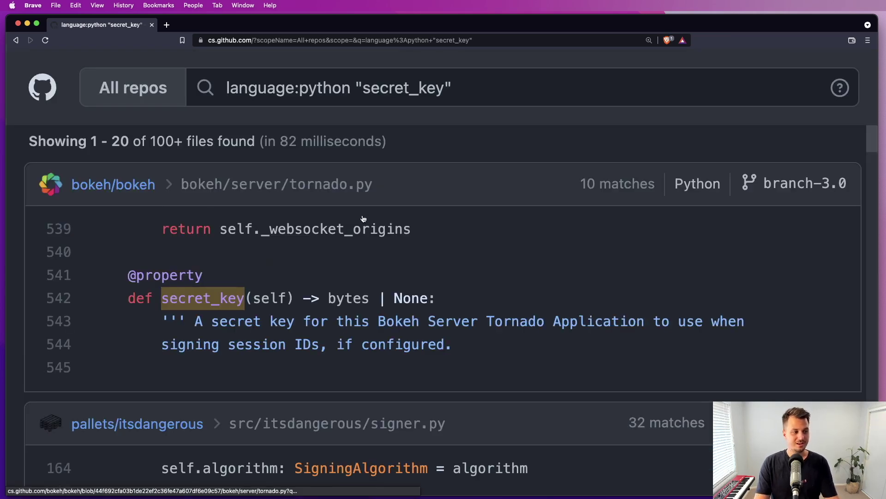
left_click_drag(404, 189, 289, 184)
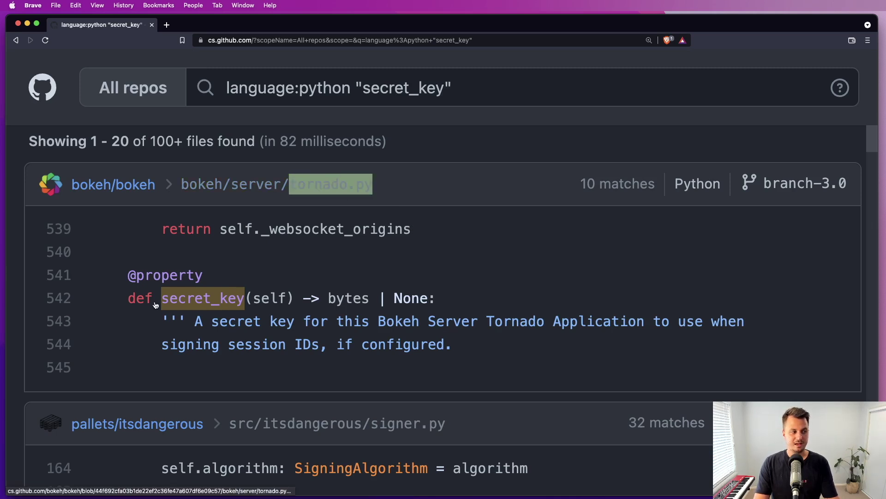
left_click_drag(137, 299, 244, 299)
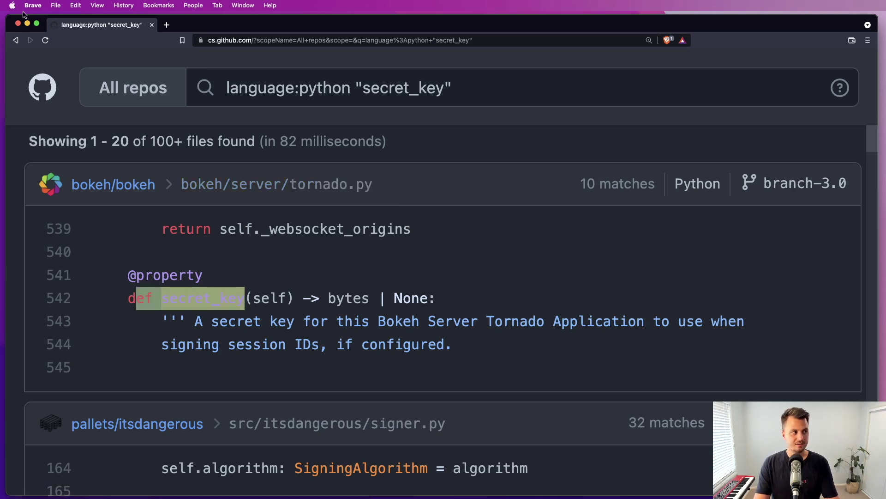
left_click(16, 40)
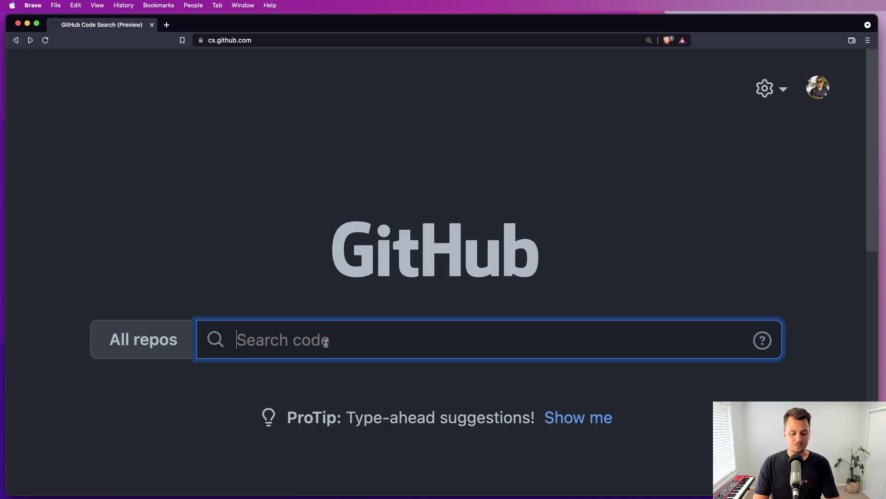
type("repo")
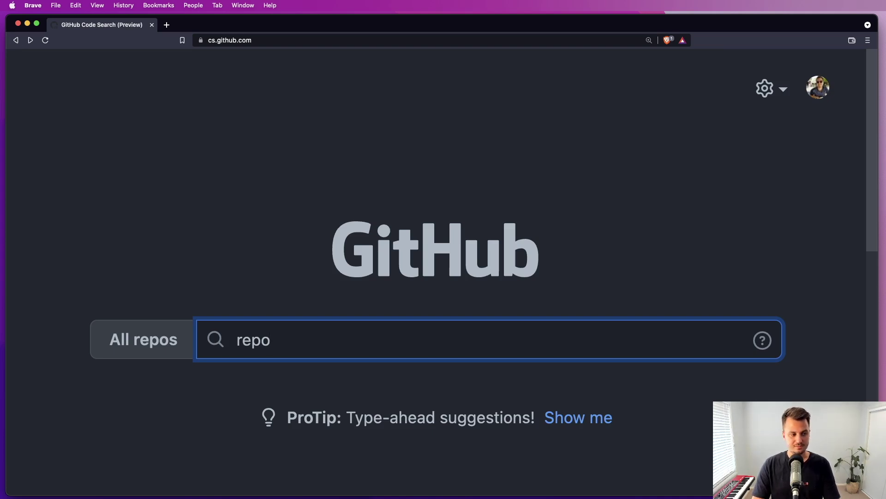
type(":")
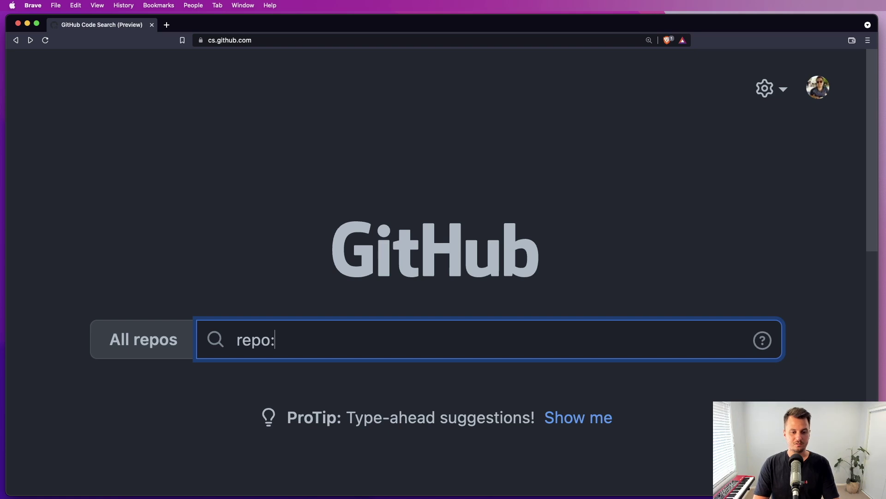
type("rails")
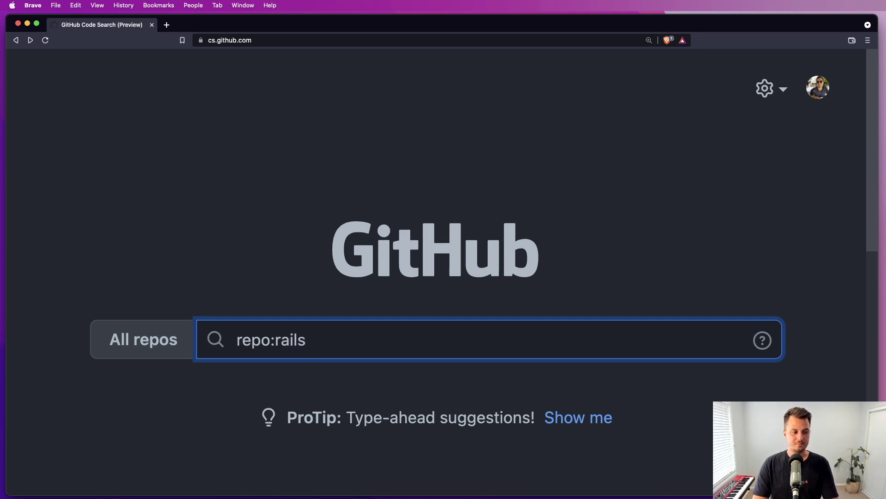
type("/")
key("Down")
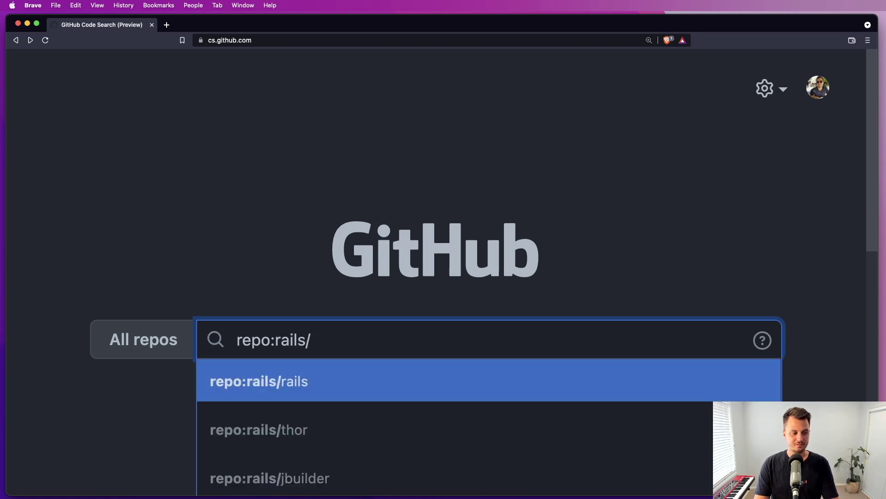
left_click(297, 383)
left_click(360, 339)
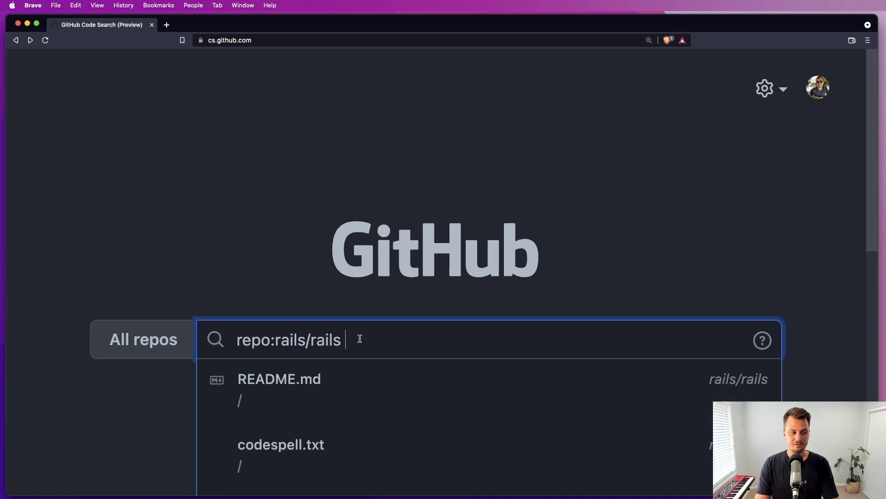
key("Return")
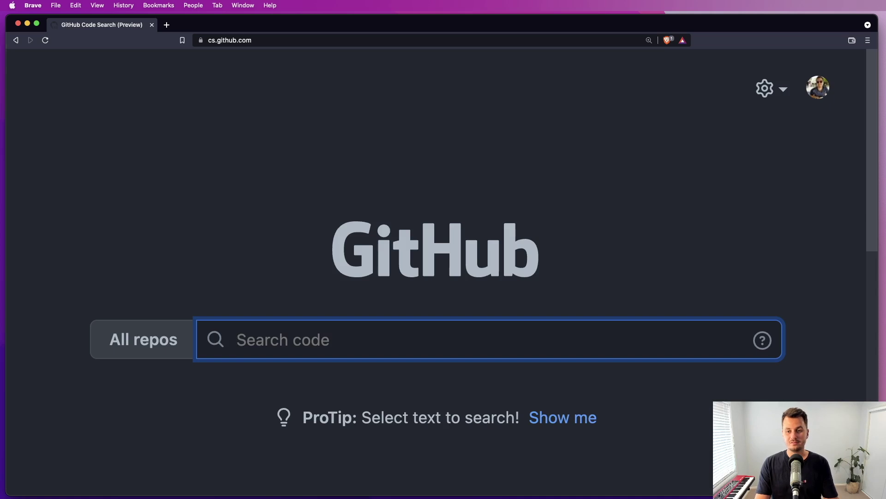
key("super+Tab")
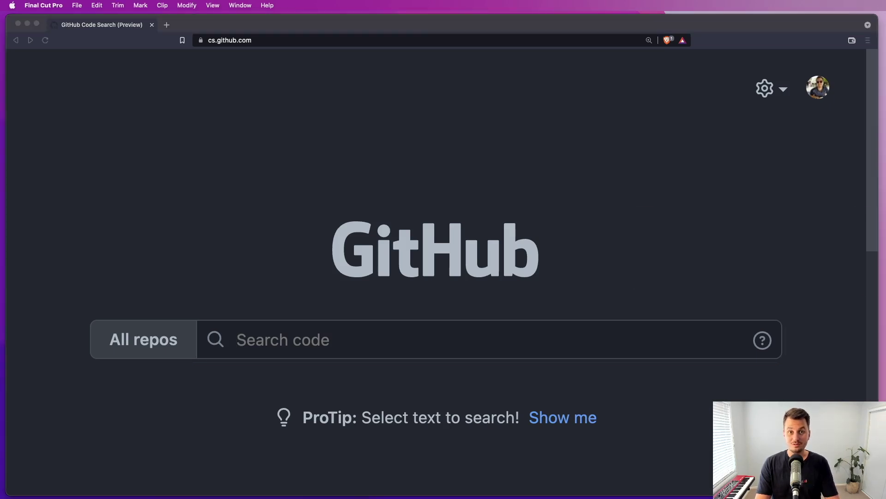
key("super+Tab")
key("super+Tab")
key("super+Tab")
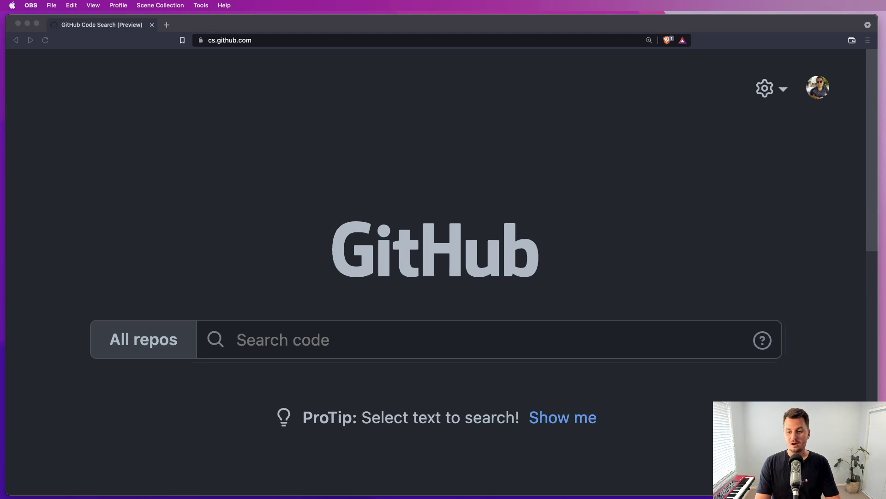